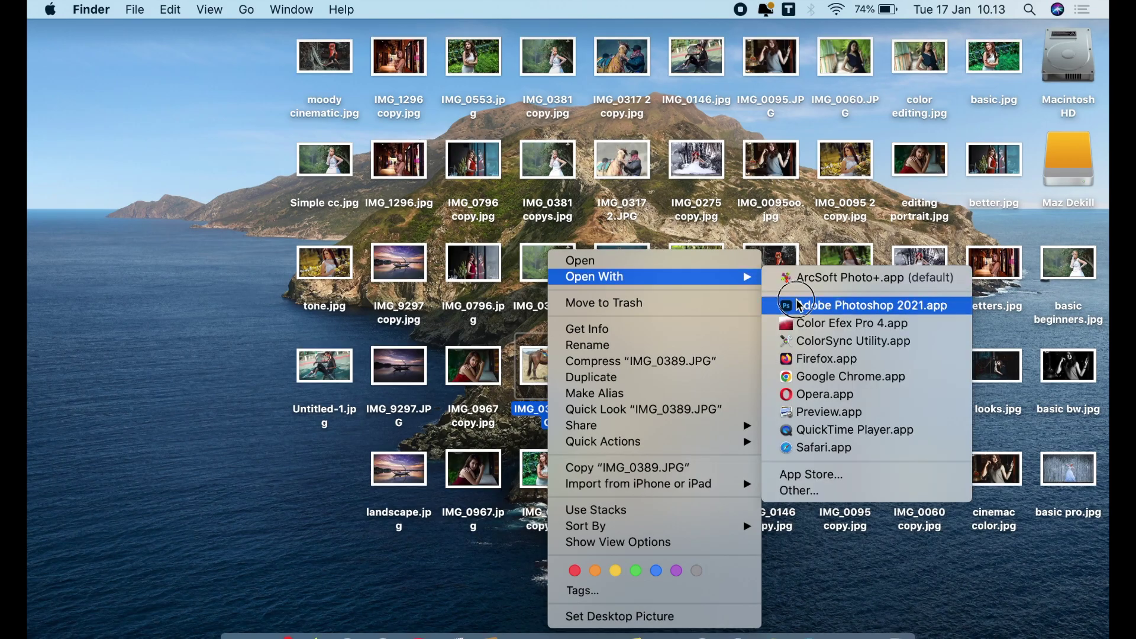
Open IMG_0389.JPG from the desktop with Adobe Photoshop 2021
click(796, 303)
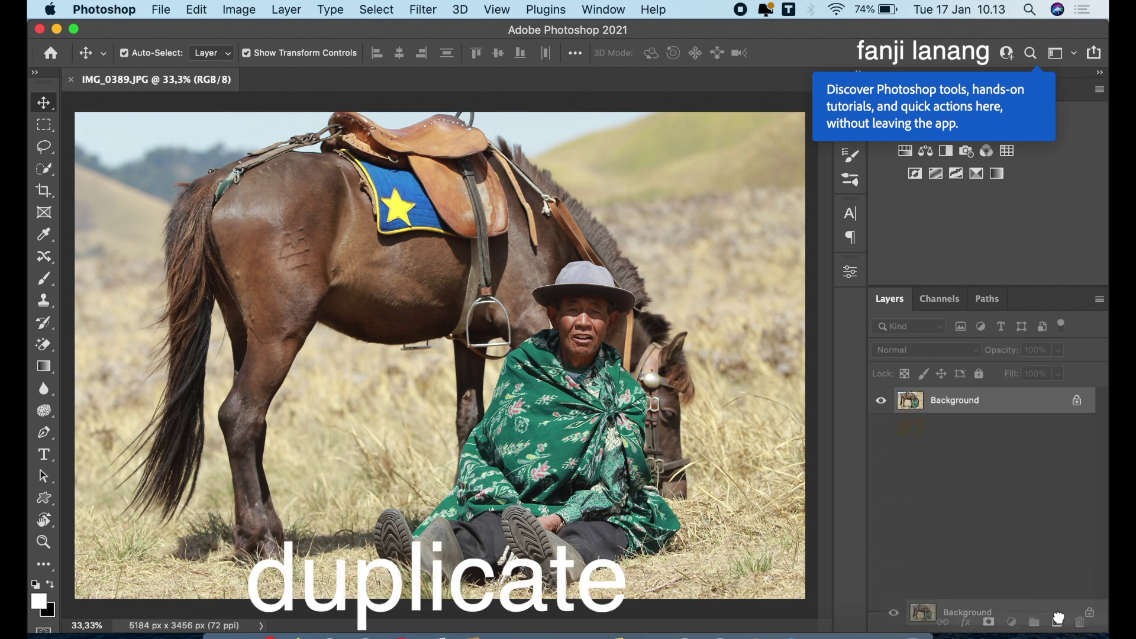
Duplicate the Background layer and apply Auto Tone to the Background copy
drag(997, 414, 1057, 621)
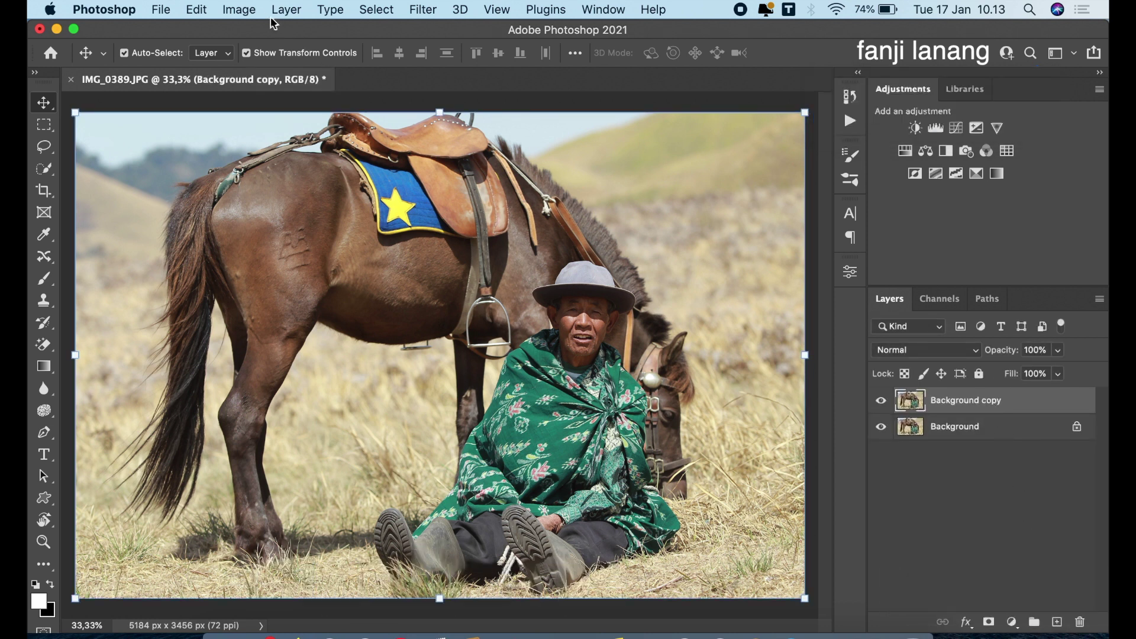
click(228, 13)
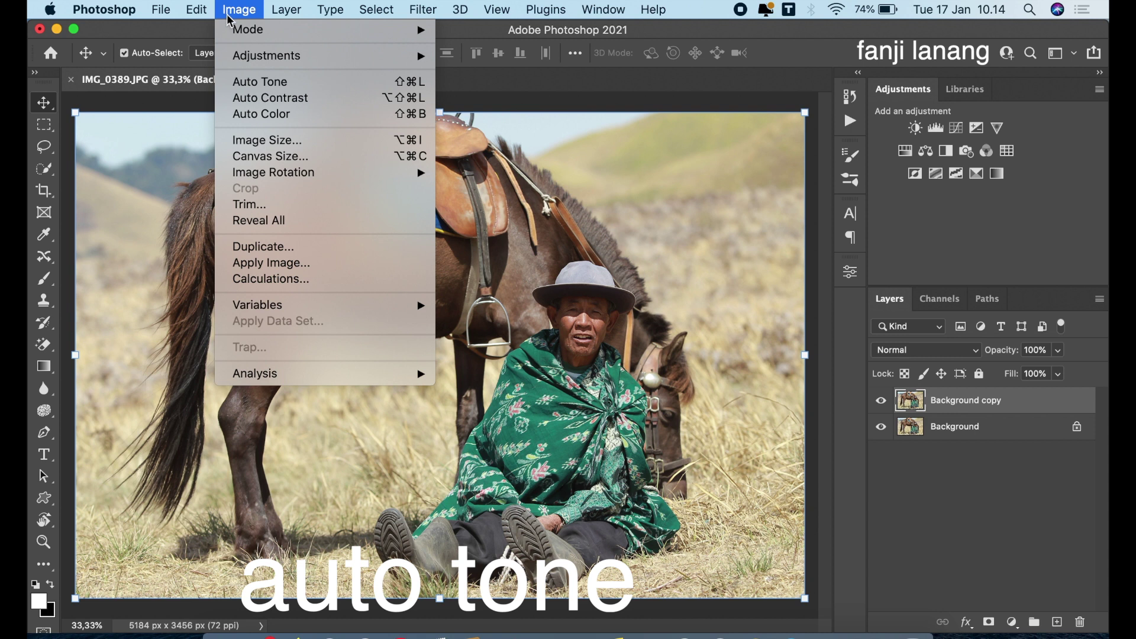
click(278, 81)
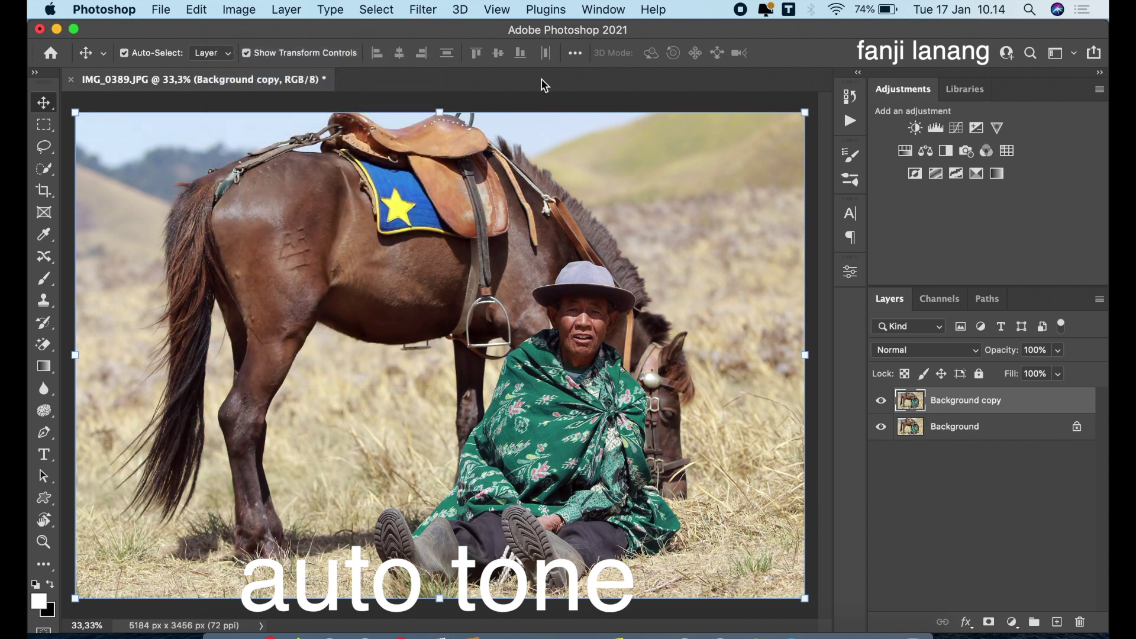
click(423, 10)
In the Camera Raw Filter's Basic panel, set highlights -100, shadows +100 and contrast about +30
click(476, 140)
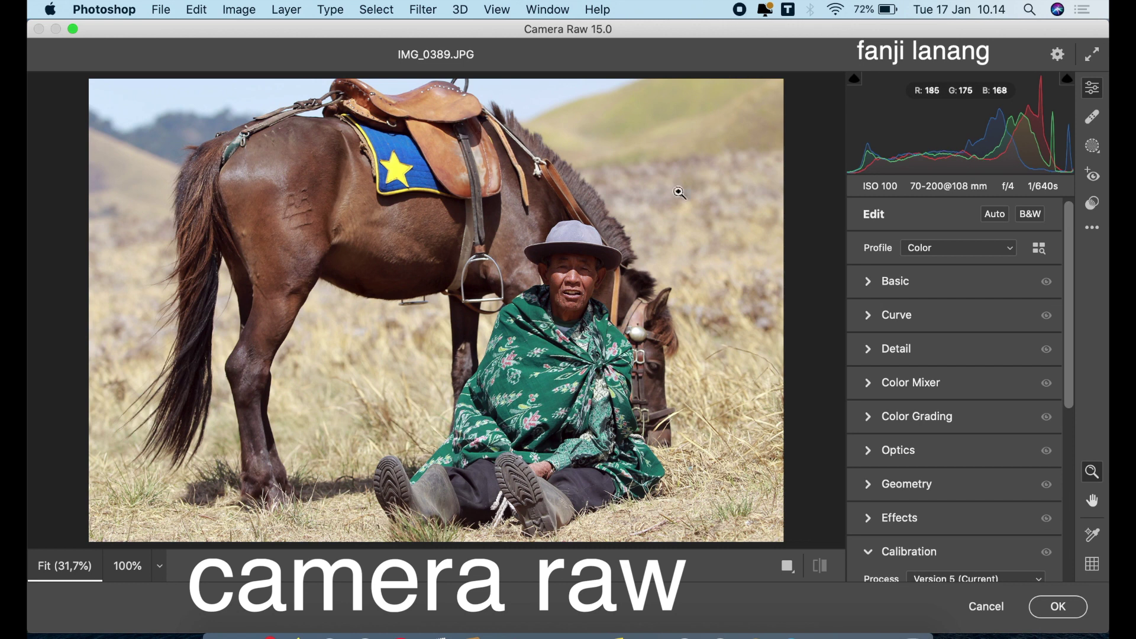
click(872, 285)
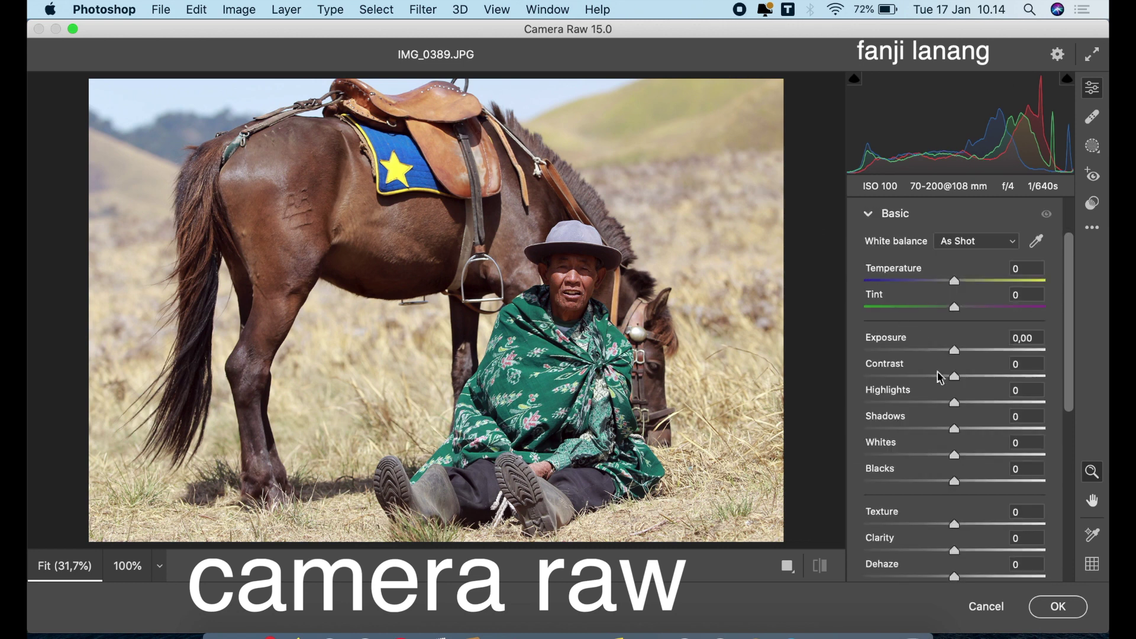
click(934, 402)
drag(934, 402, 826, 408)
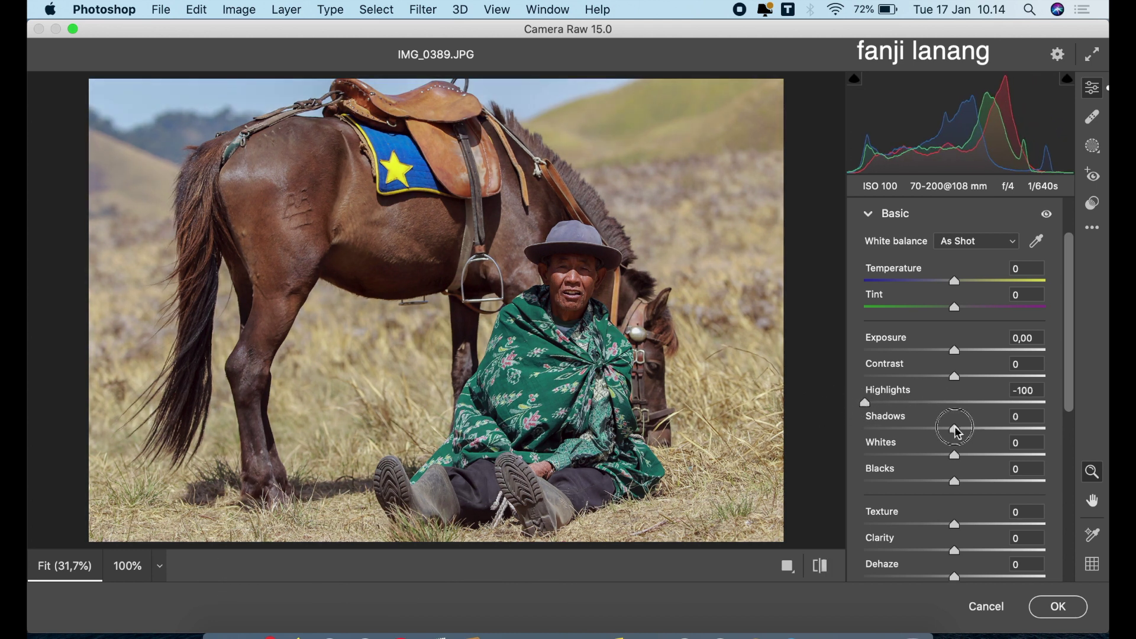
drag(955, 427, 1107, 413)
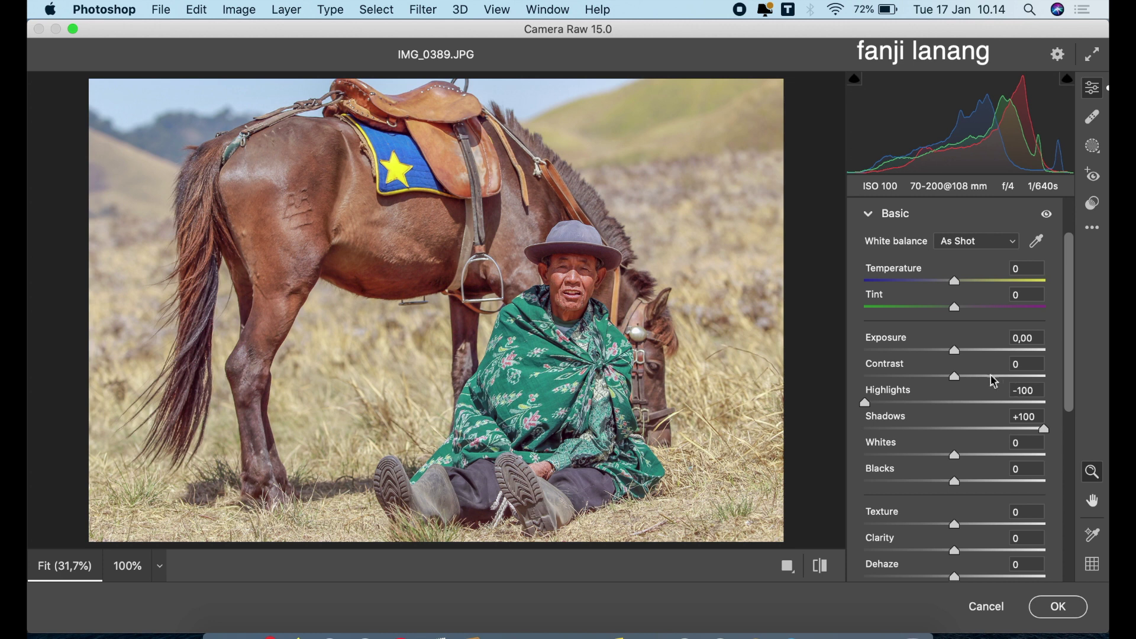
click(962, 374)
mouse_move(965, 380)
mouse_down()
mouse_move(997, 376)
mouse_move(988, 387)
mouse_move(953, 361)
mouse_move(943, 367)
mouse_up()
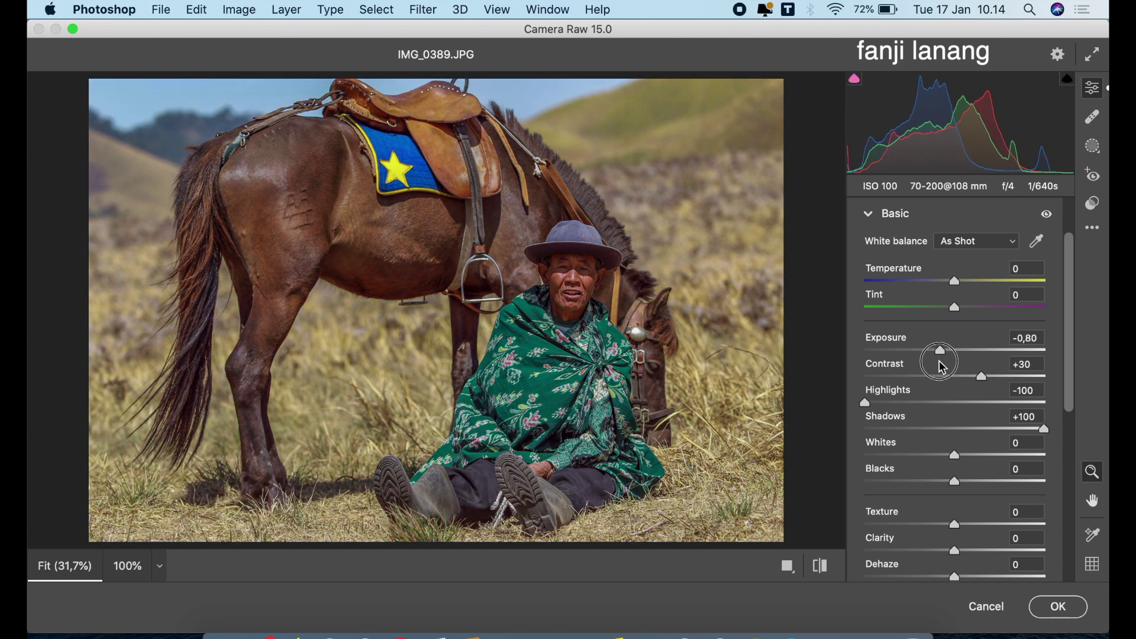
drag(1074, 308, 1075, 329)
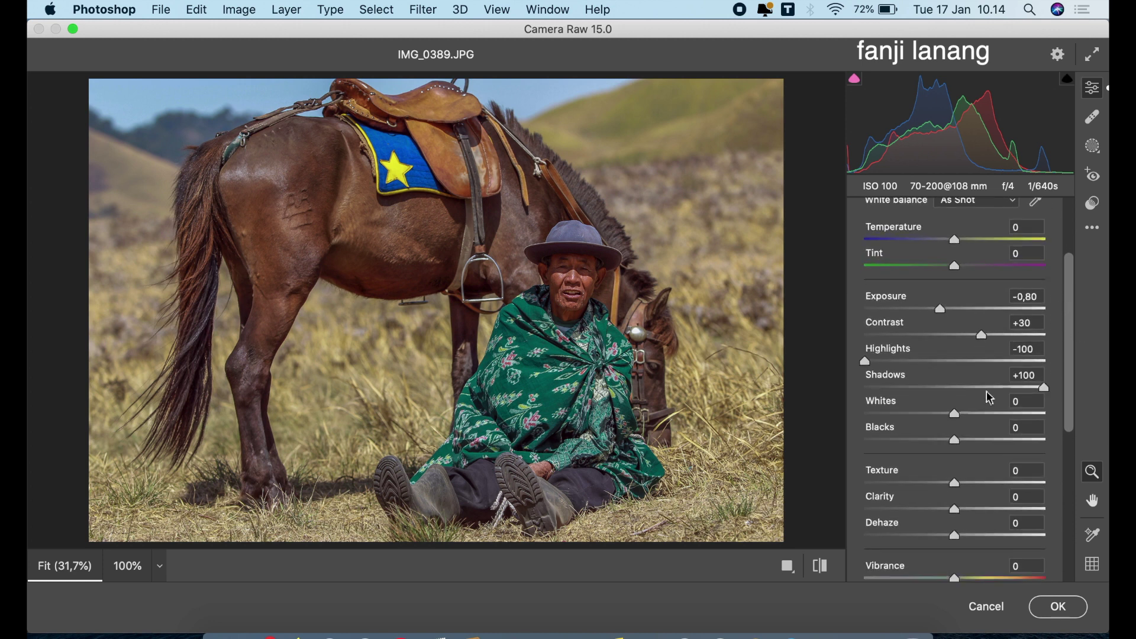
Set blacks -30, clarity +5, vibrance -25 and saturation -10
drag(941, 440, 928, 442)
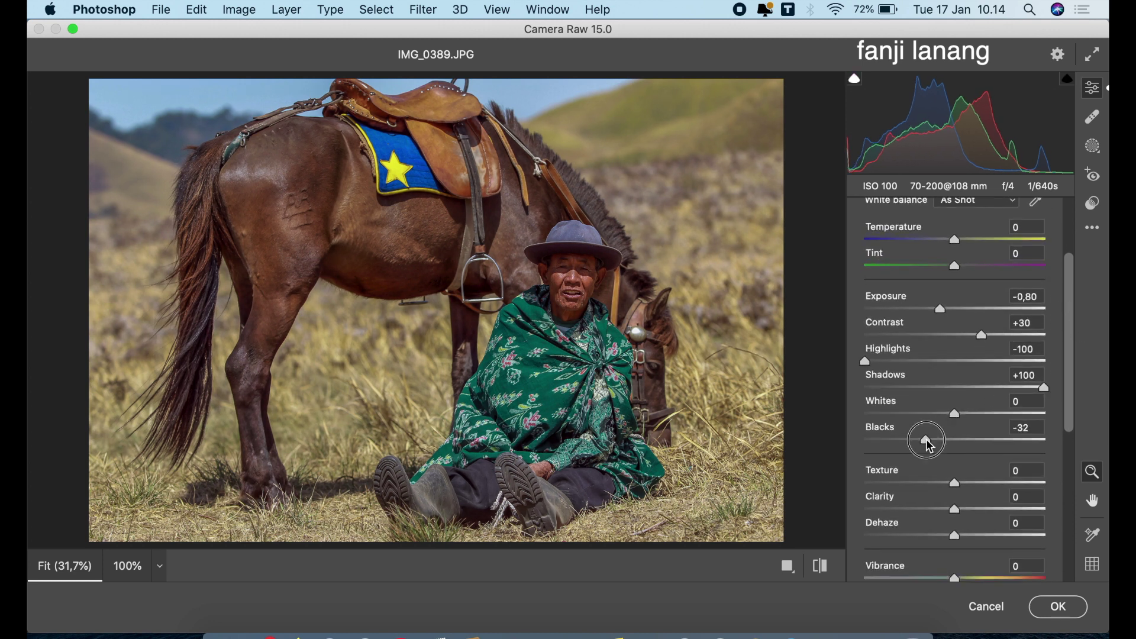
drag(929, 445, 928, 442)
mouse_move(956, 508)
mouse_down()
mouse_move(996, 541)
mouse_move(973, 538)
mouse_up()
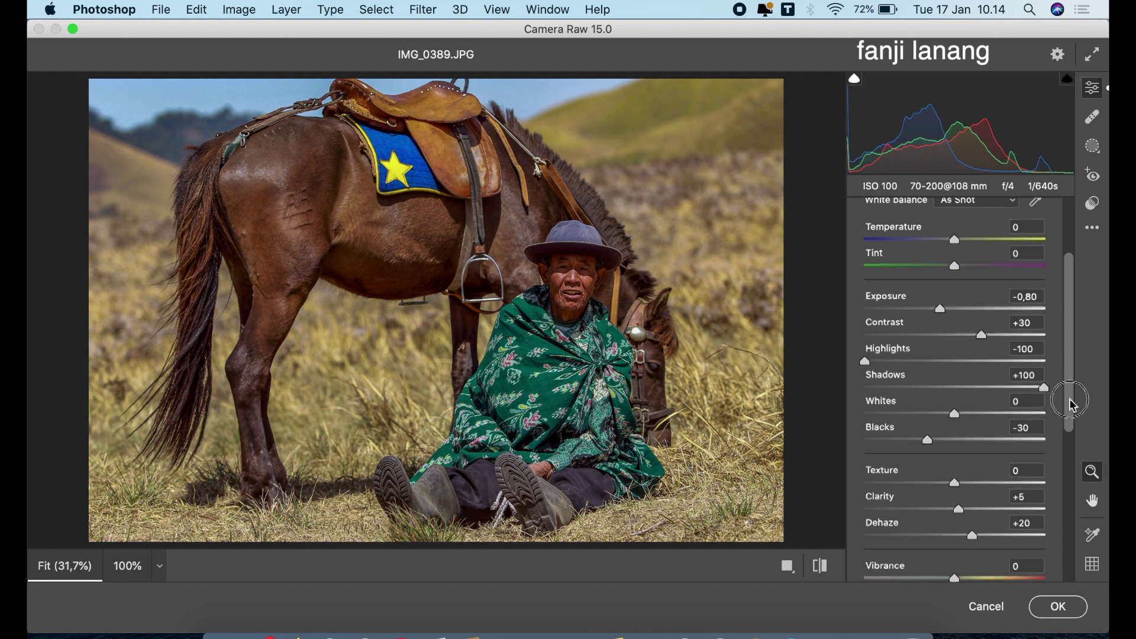
drag(1069, 399, 1070, 435)
drag(954, 511, 935, 521)
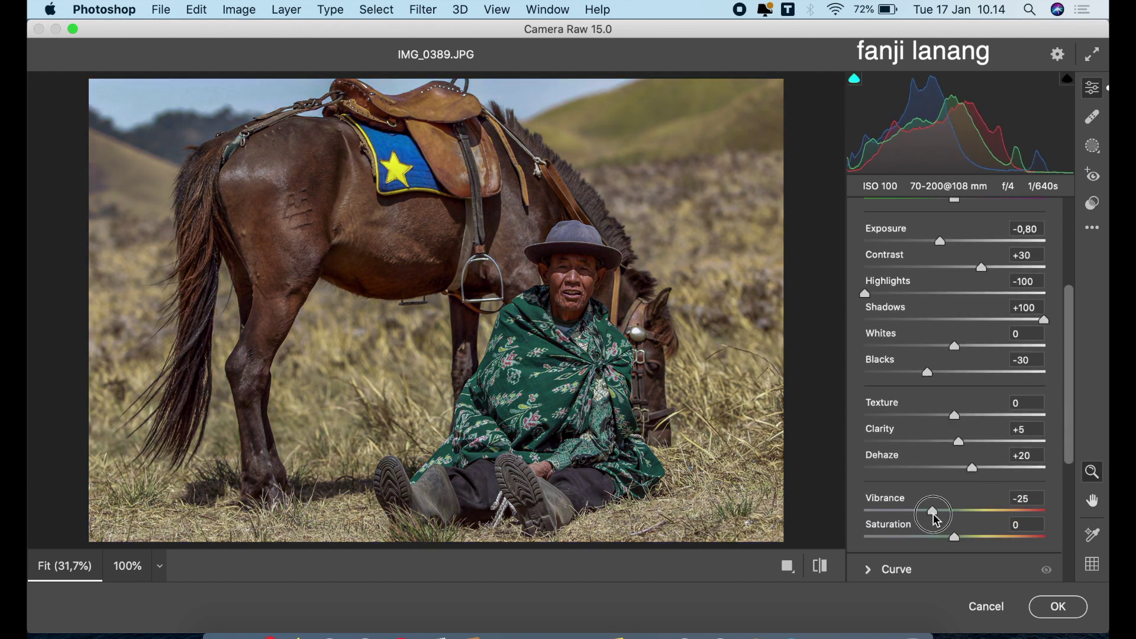
mouse_move(954, 537)
mouse_down()
mouse_move(931, 540)
mouse_move(949, 544)
mouse_up()
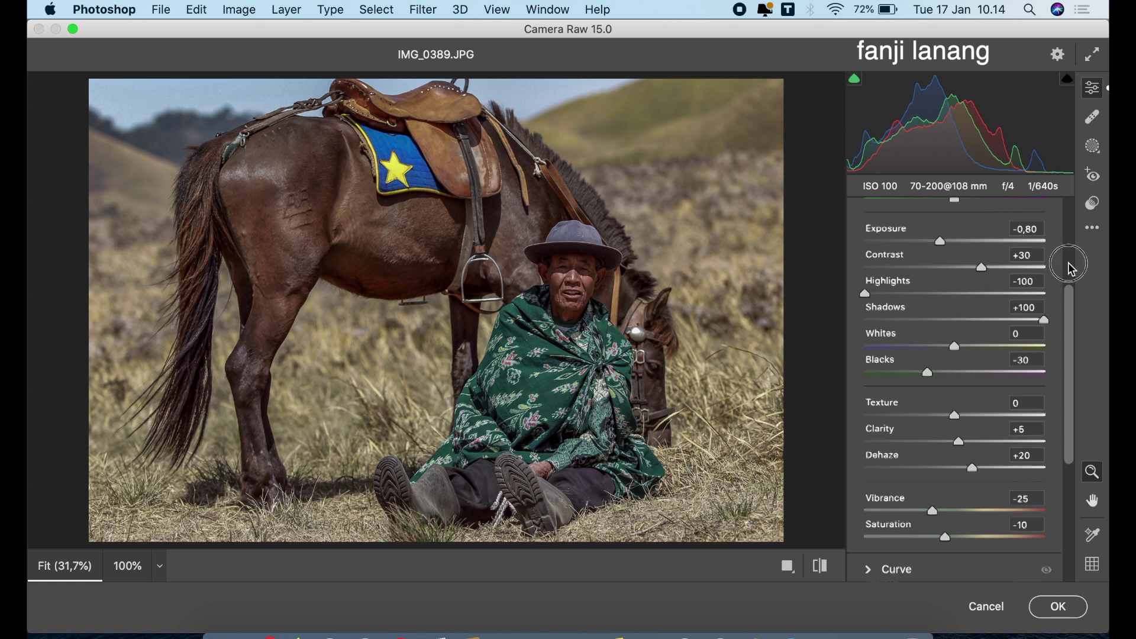
scroll(1071, 269, up, 5)
click(874, 284)
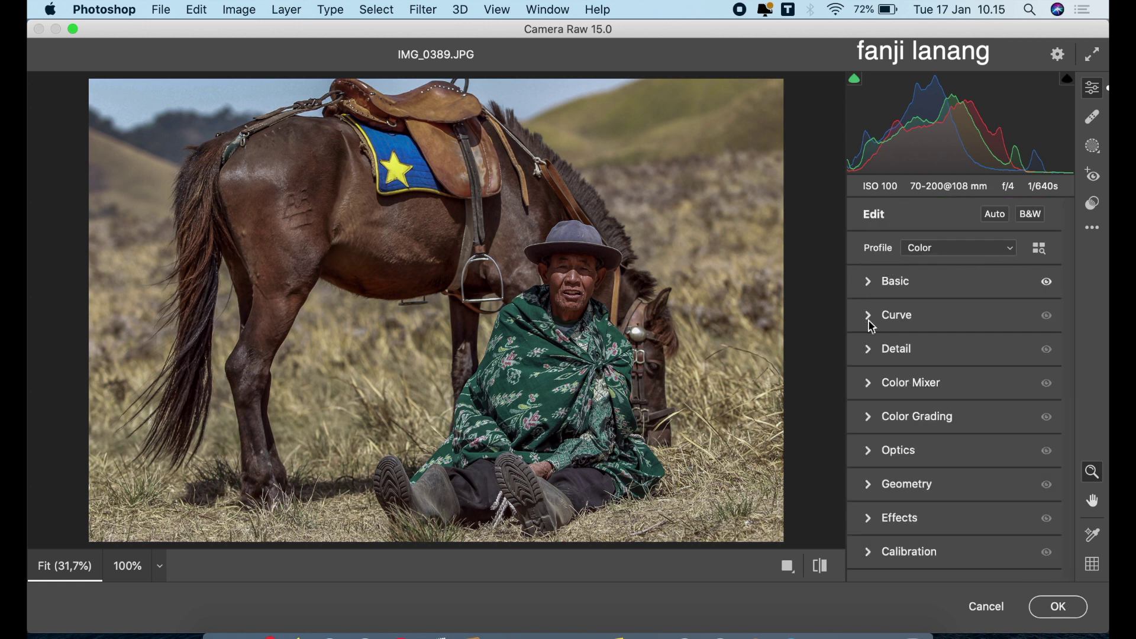
In the Color Mixer, set the Yellows saturation to about -60
click(870, 389)
click(908, 307)
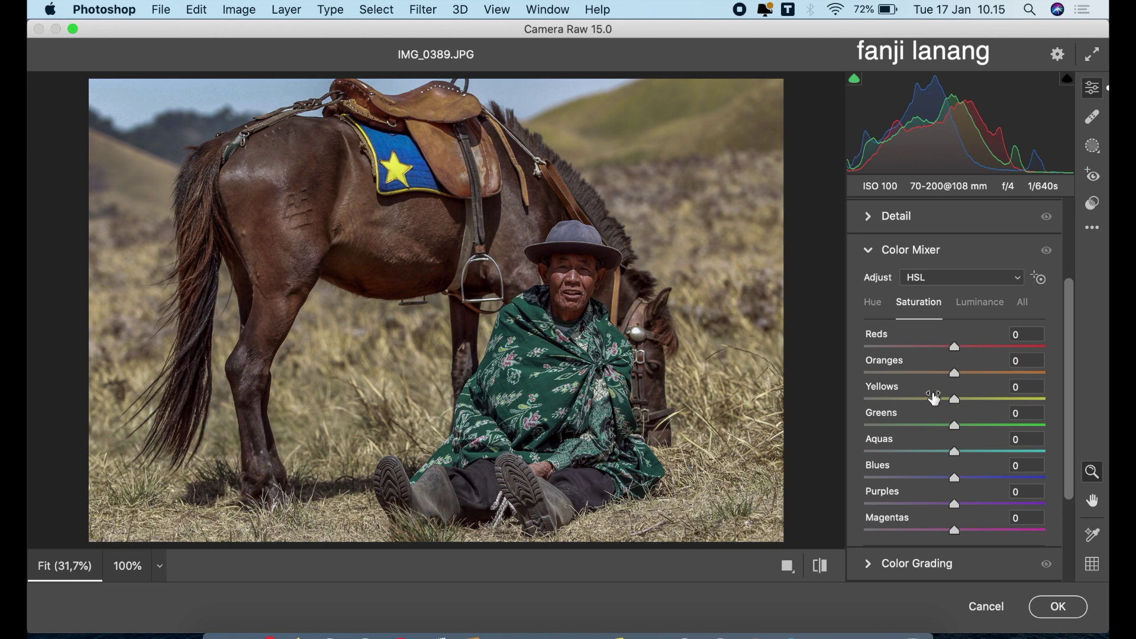
drag(931, 400, 840, 416)
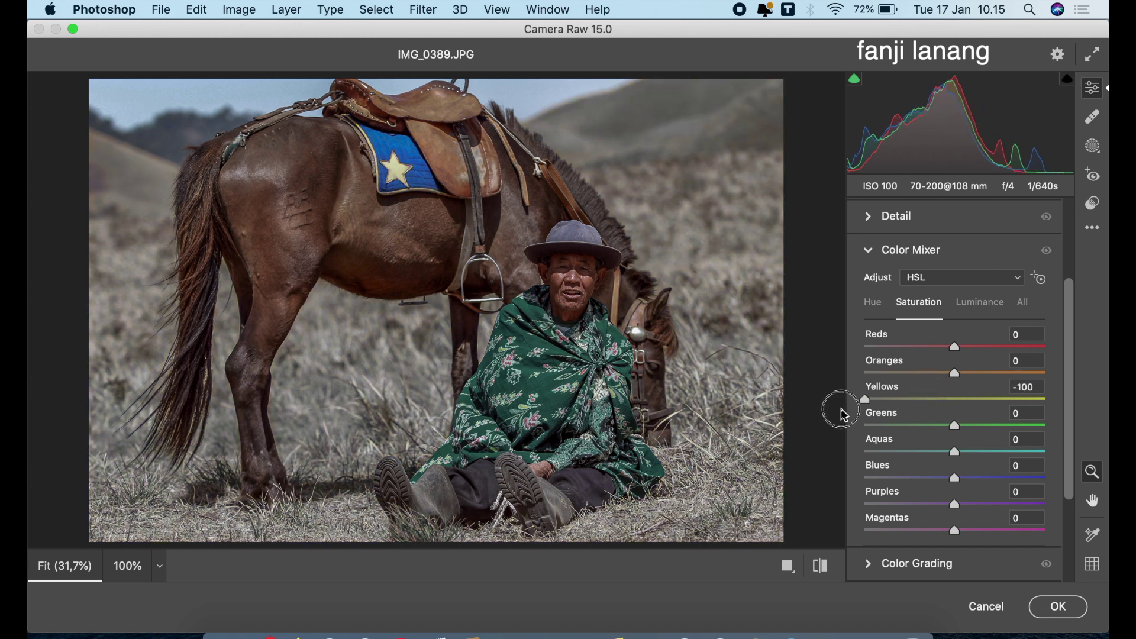
double_click(865, 399)
key(super+z)
mouse_move(886, 418)
mouse_down()
mouse_move(926, 413)
mouse_move(907, 425)
mouse_up()
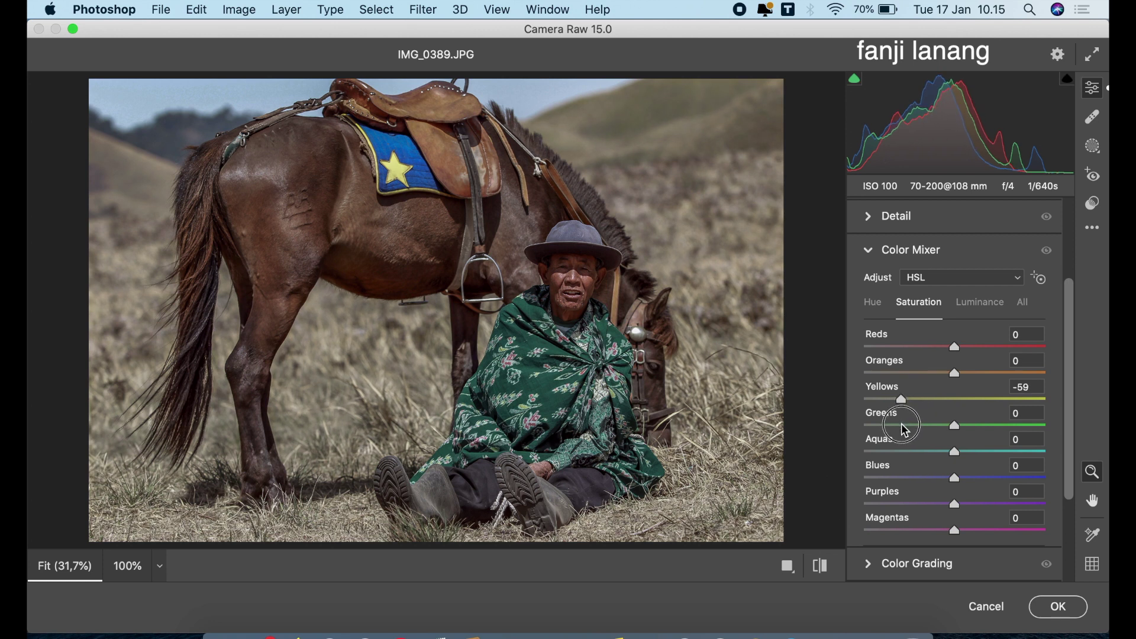
drag(907, 425, 900, 430)
Shift the Oranges hue toward red, to about -10
click(881, 302)
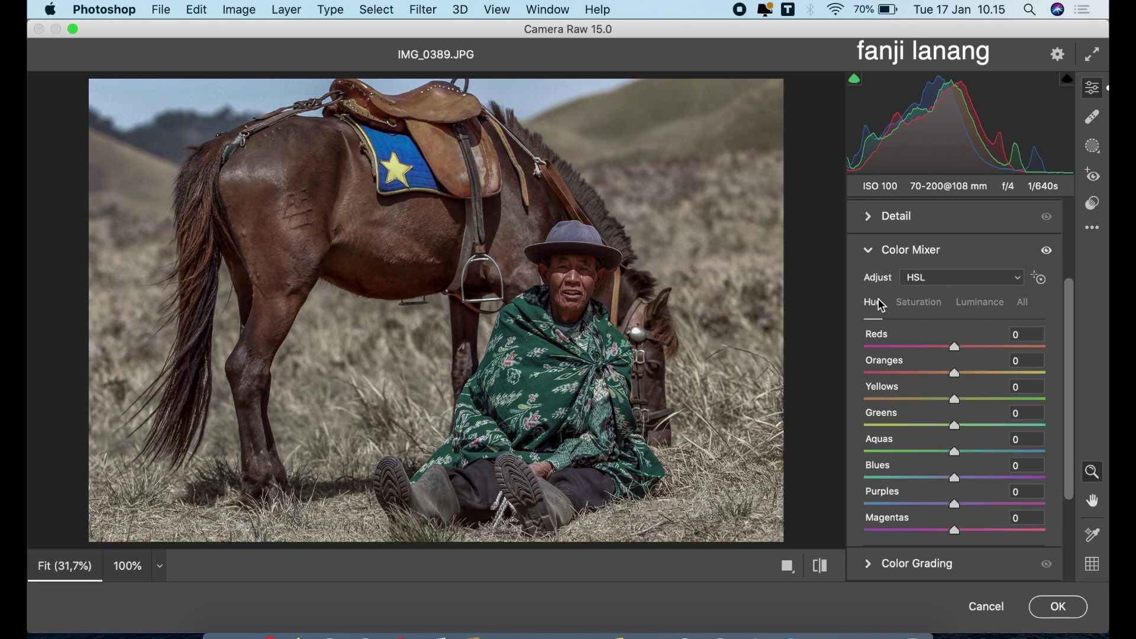
mouse_move(951, 379)
mouse_down()
mouse_move(1075, 375)
mouse_move(905, 385)
mouse_move(941, 373)
mouse_move(949, 390)
mouse_move(864, 405)
mouse_move(1055, 411)
mouse_move(875, 432)
mouse_move(957, 431)
mouse_up()
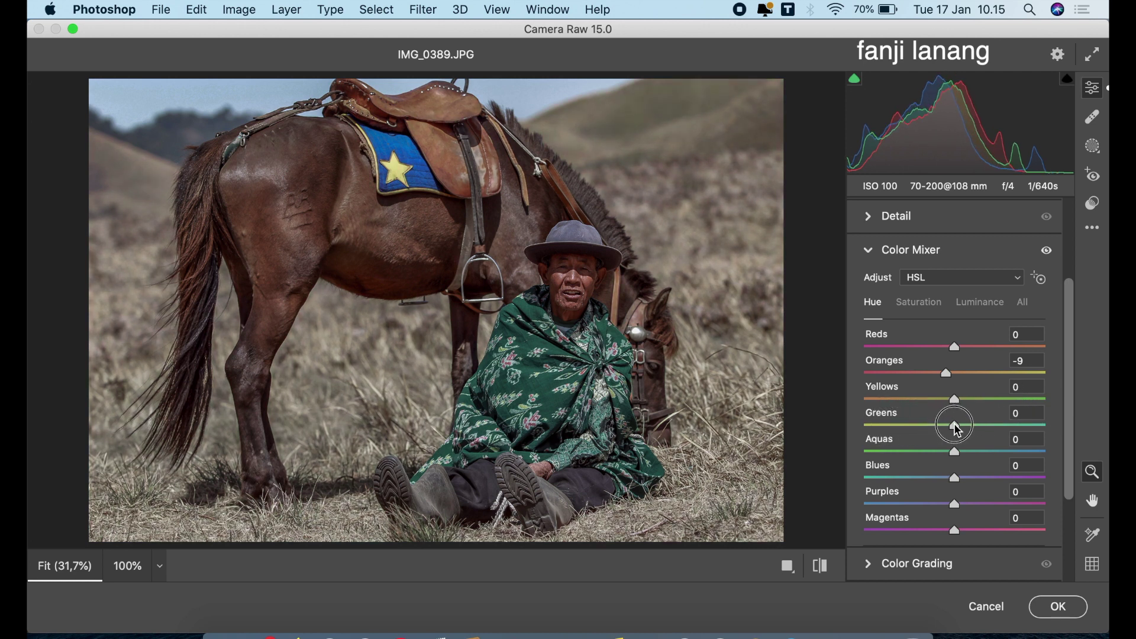
mouse_move(946, 373)
mouse_down()
mouse_move(891, 383)
mouse_move(1002, 367)
mouse_move(913, 388)
mouse_move(985, 394)
mouse_move(955, 396)
mouse_up()
click(970, 304)
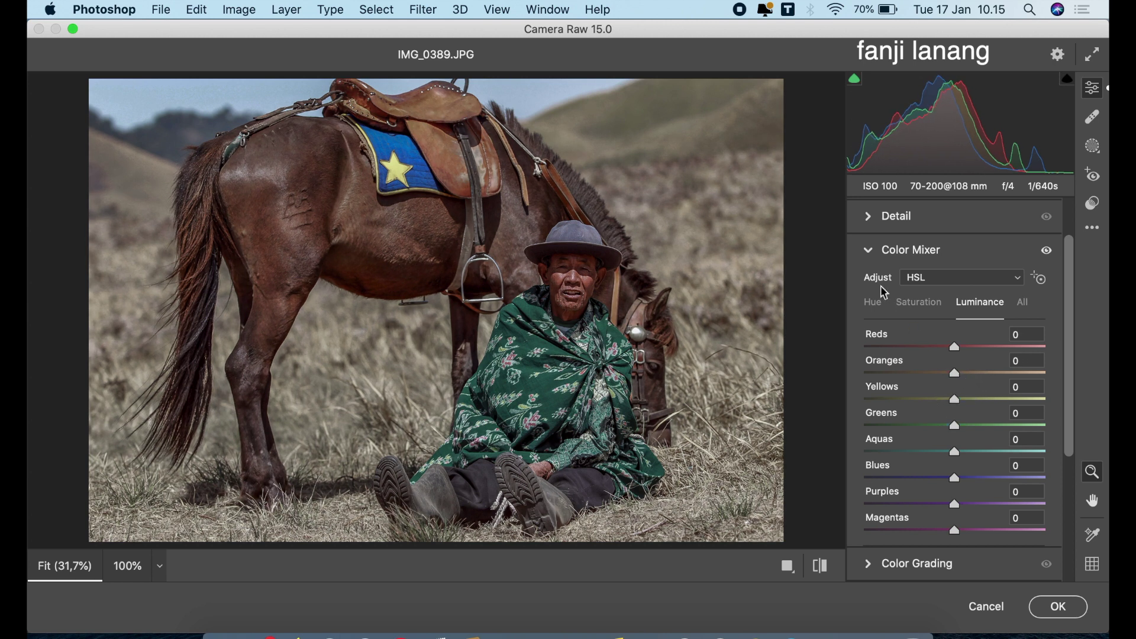
click(869, 253)
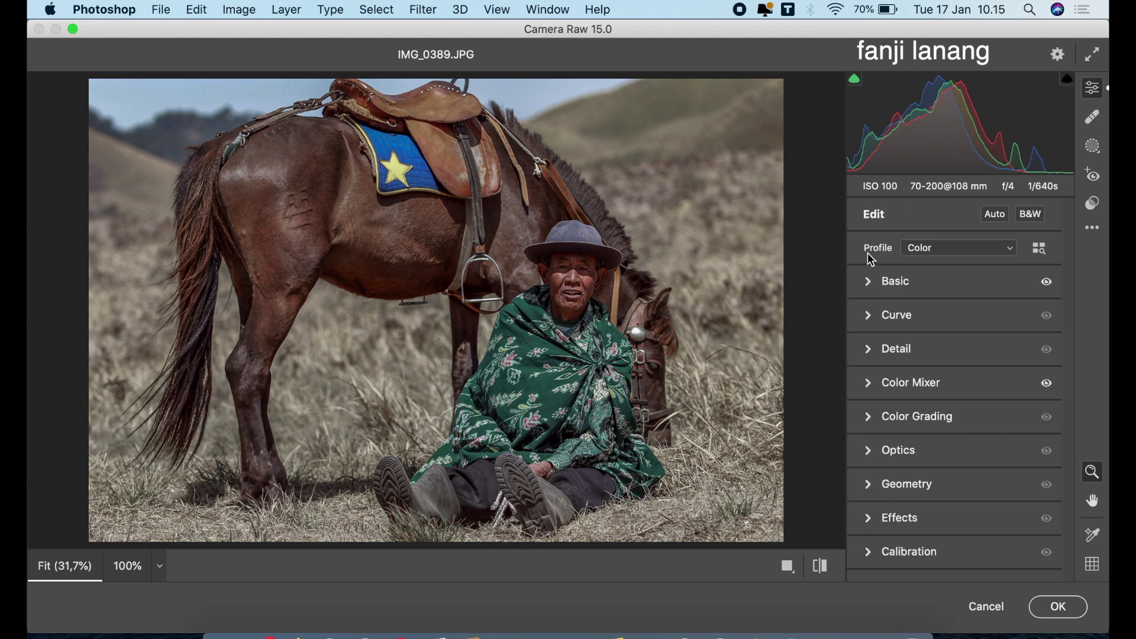
Tint the midtones in Color Grading to hue 36, saturation 15
click(874, 419)
click(969, 240)
click(884, 477)
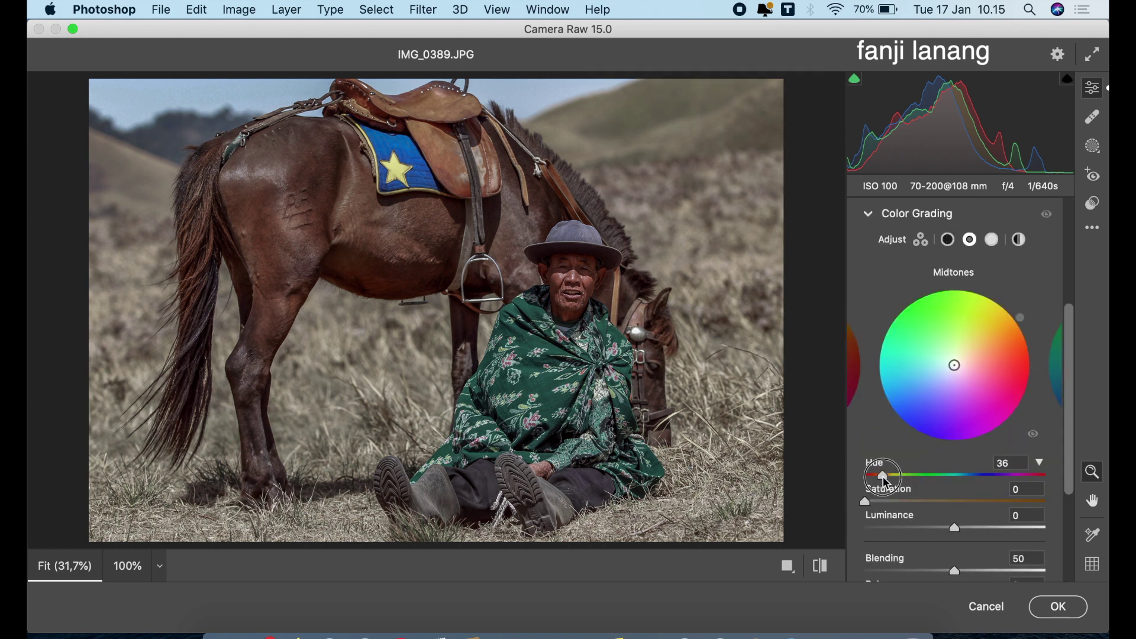
drag(885, 481, 885, 490)
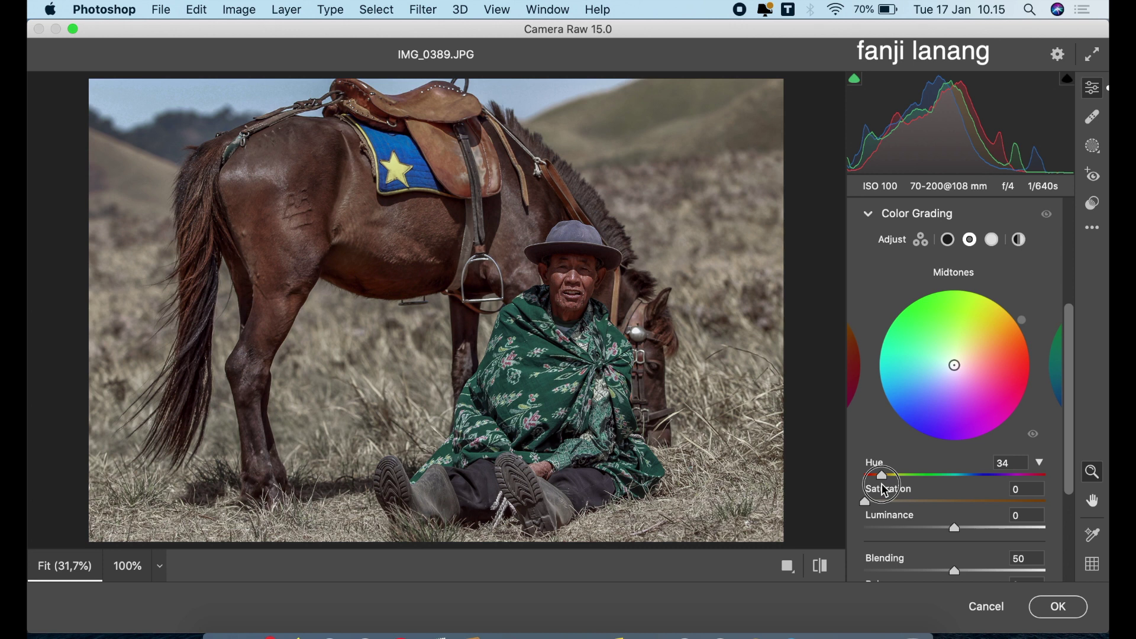
click(887, 502)
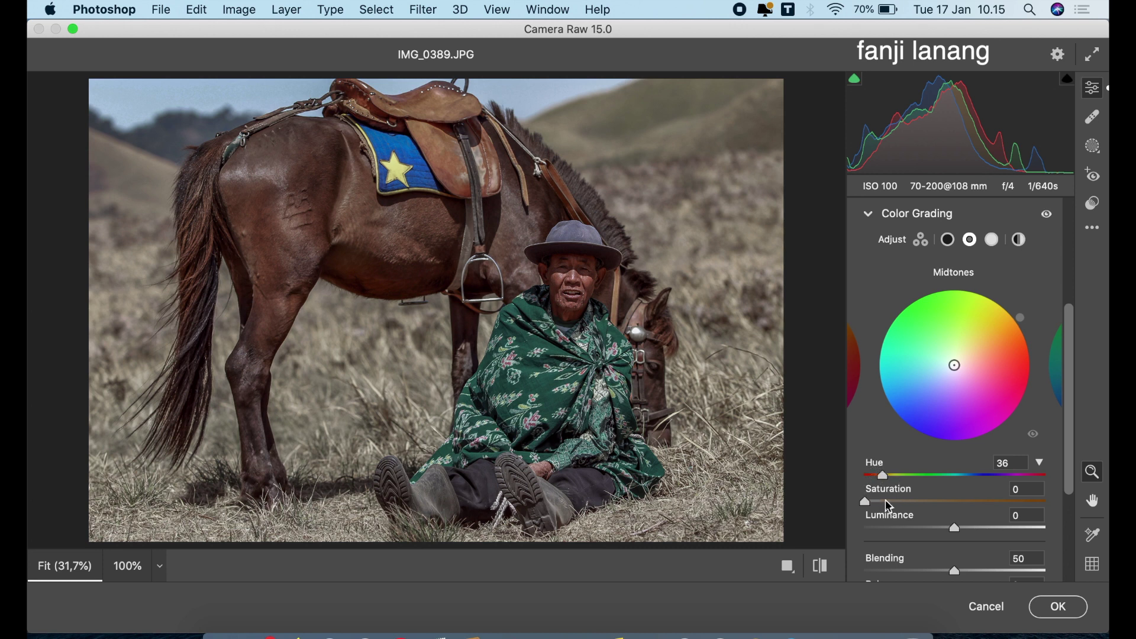
drag(889, 507, 895, 507)
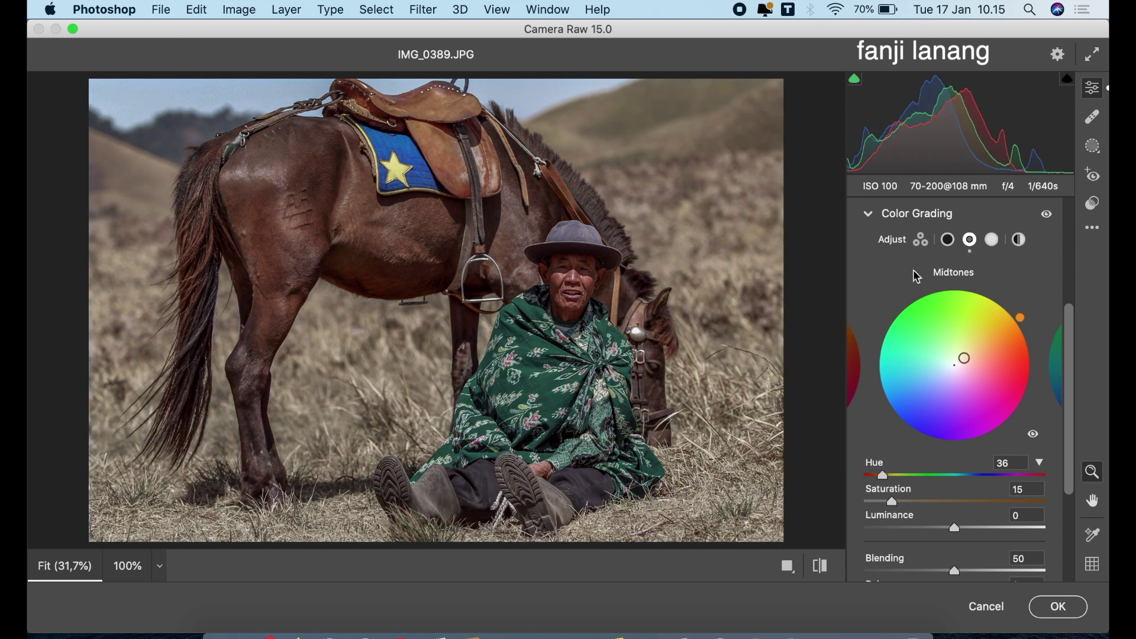
click(876, 223)
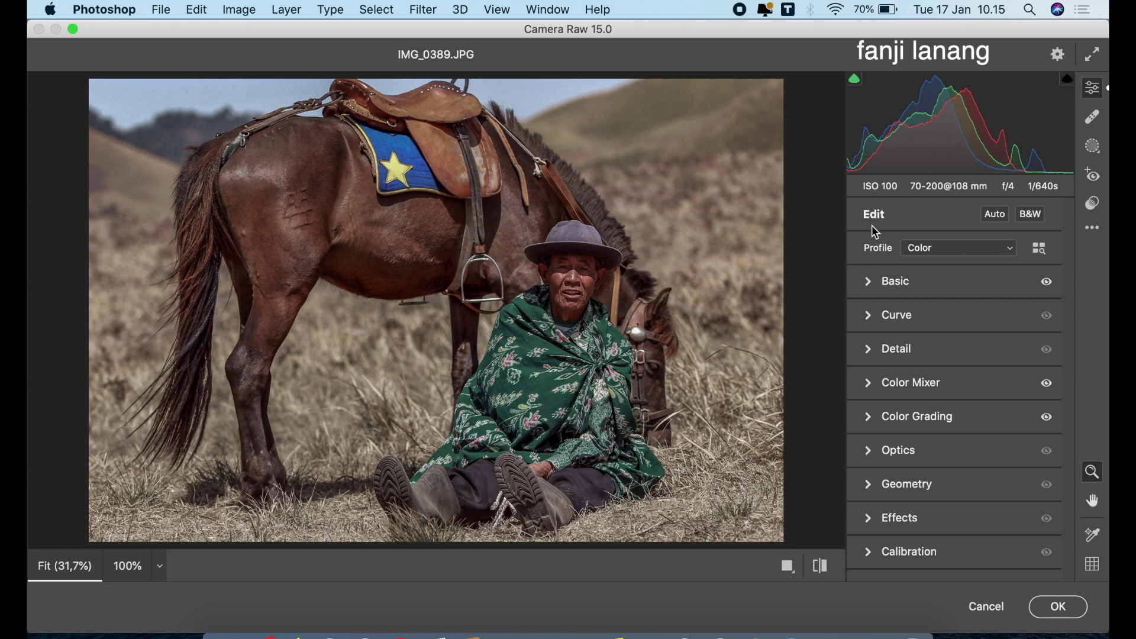
Add a -61 vignette in Optics to darken the photo's edges
click(880, 451)
mouse_move(929, 290)
mouse_down()
mouse_move(901, 290)
mouse_move(918, 315)
mouse_up()
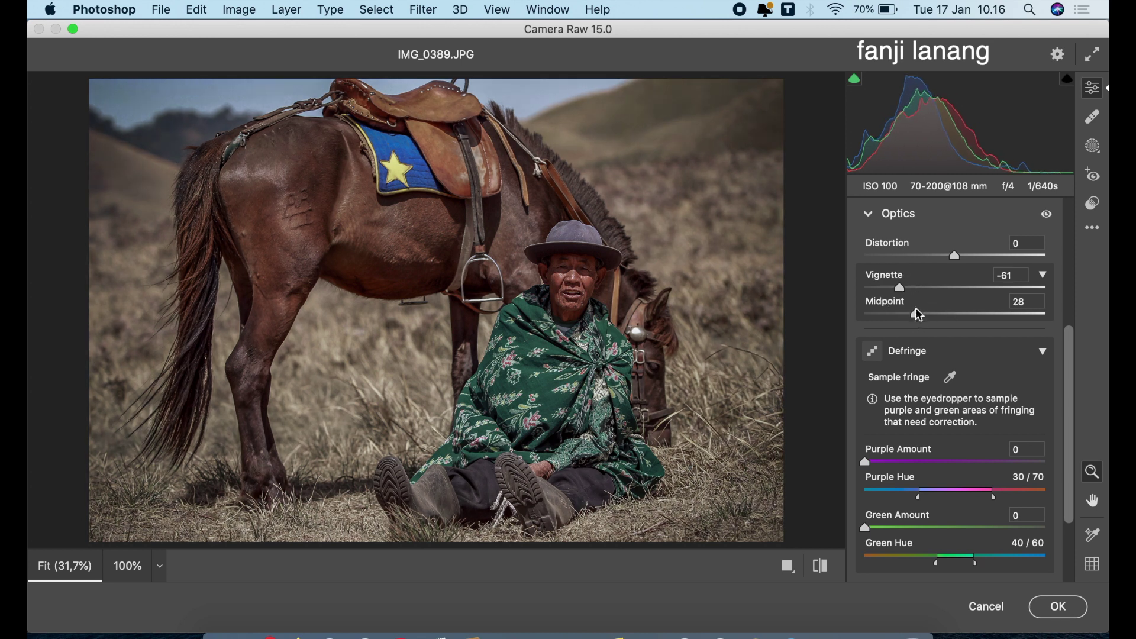
click(870, 214)
Draw a linear gradient mask up from the bottom with exposure -0.85 and contrast +100
click(1094, 152)
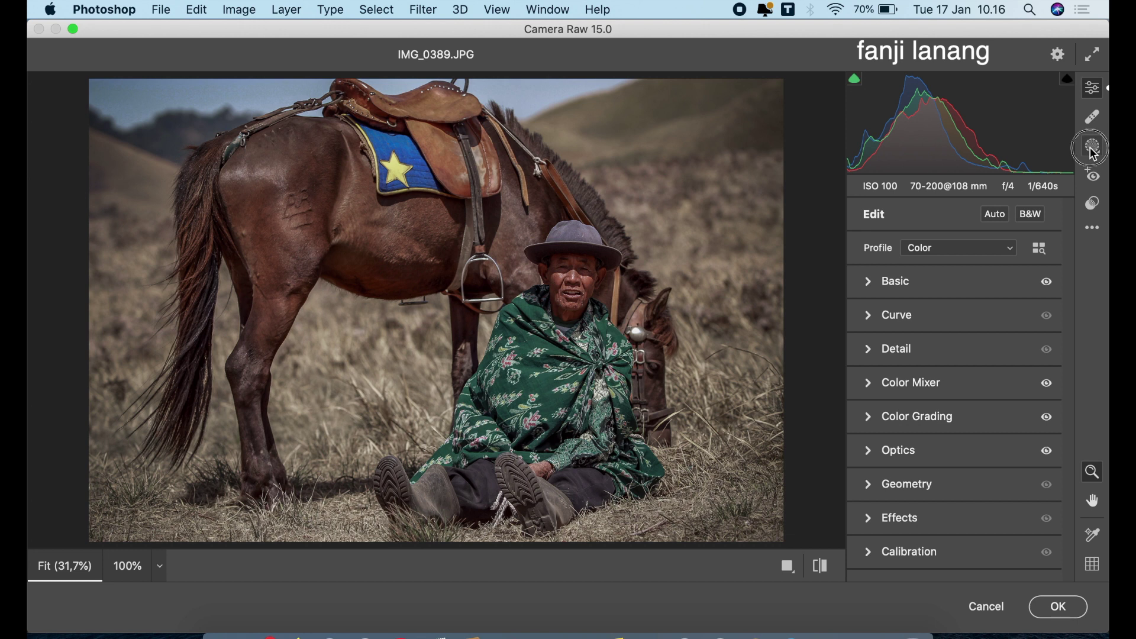
click(936, 389)
click(861, 368)
drag(460, 542, 455, 372)
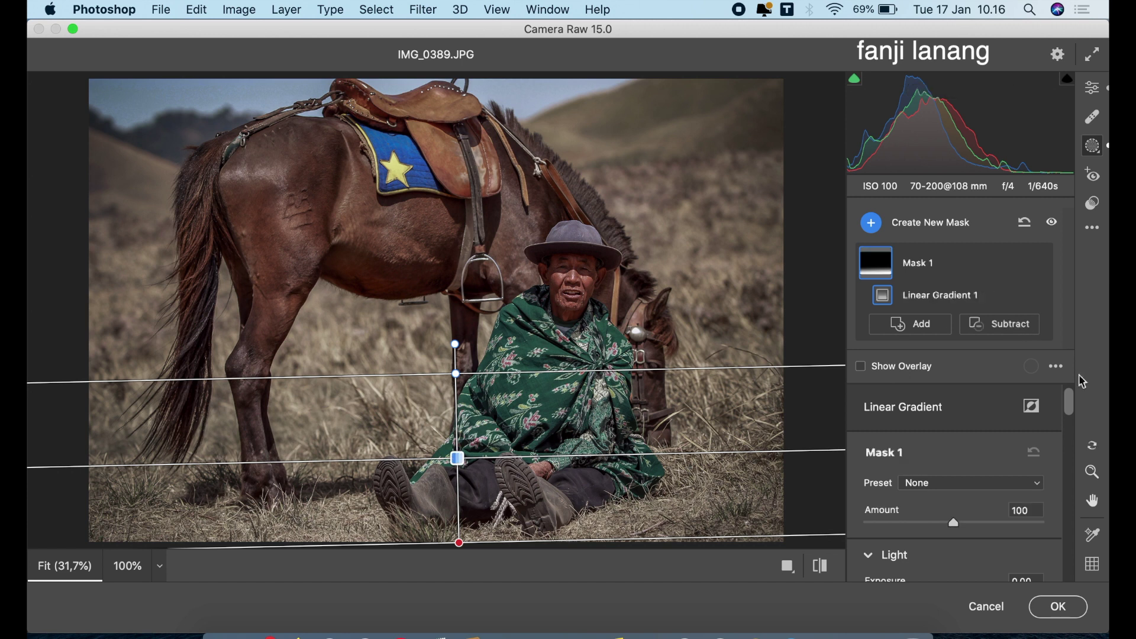
drag(1070, 403, 1075, 427)
mouse_move(953, 471)
mouse_down()
mouse_move(938, 471)
mouse_move(1051, 497)
mouse_up()
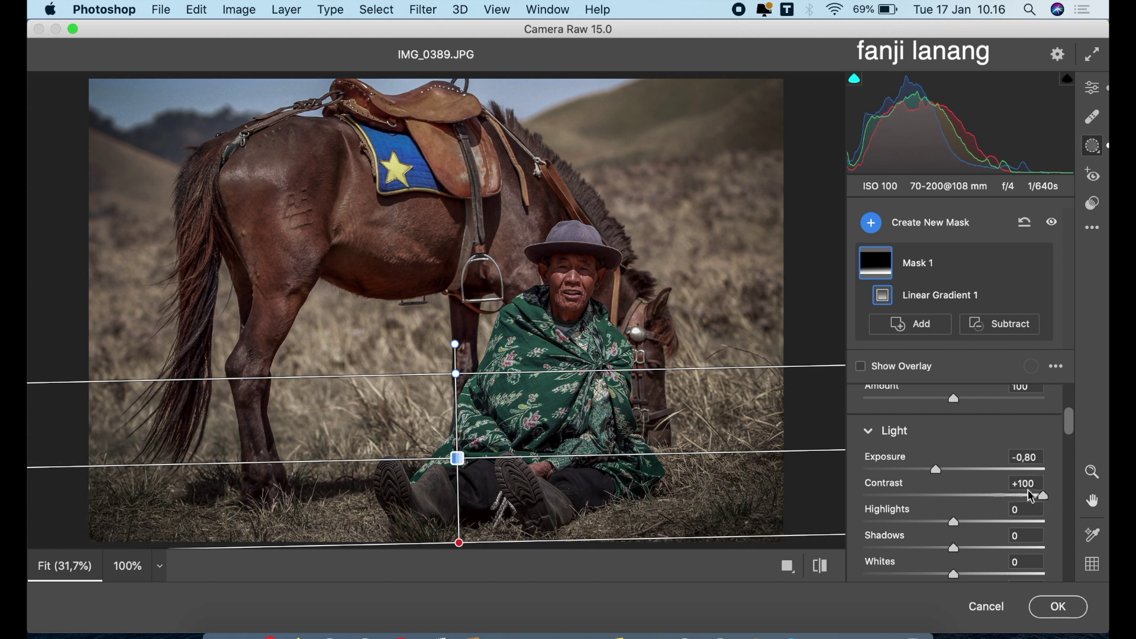
drag(936, 470, 936, 473)
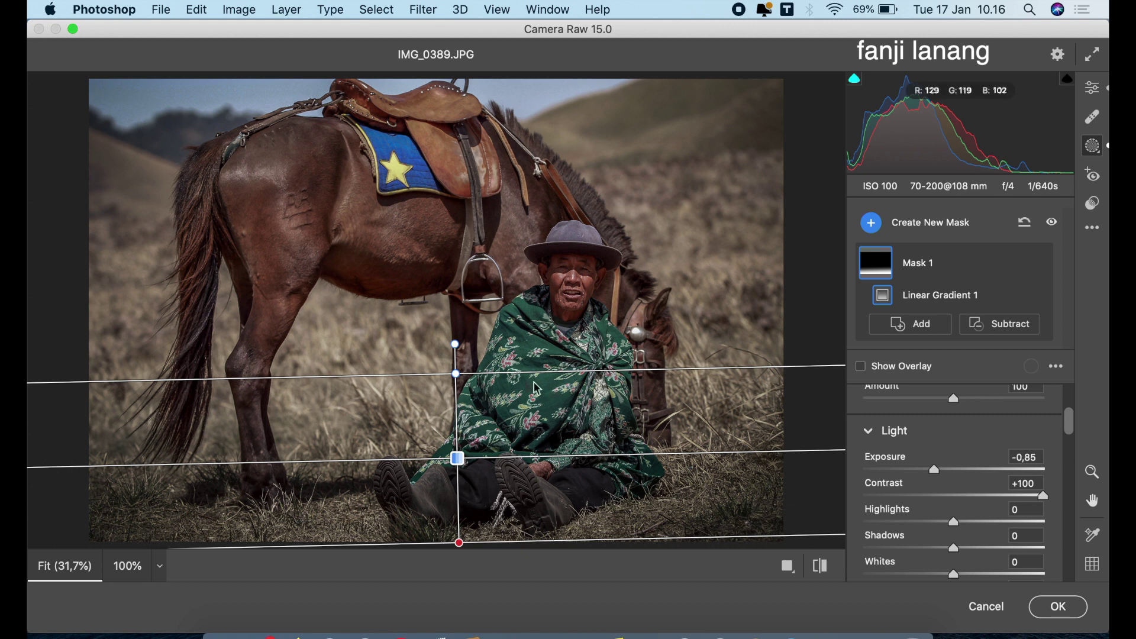
mouse_move(456, 374)
mouse_down()
mouse_move(468, 348)
mouse_move(477, 358)
mouse_up()
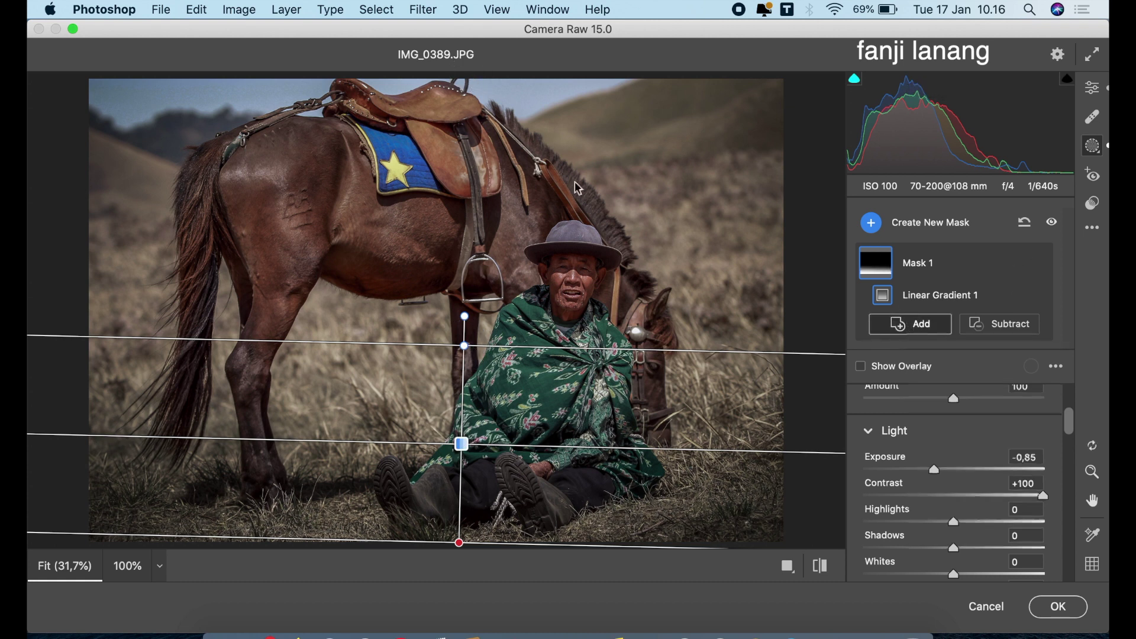
Add a second linear gradient down from the top edge, then compare before and after
click(910, 324)
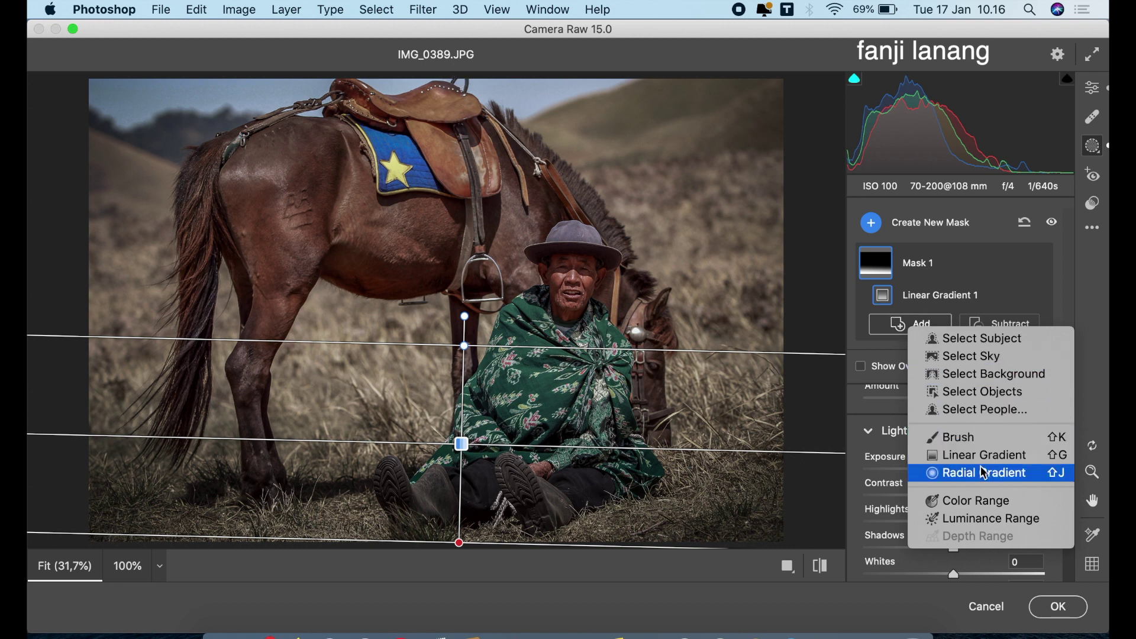
click(856, 418)
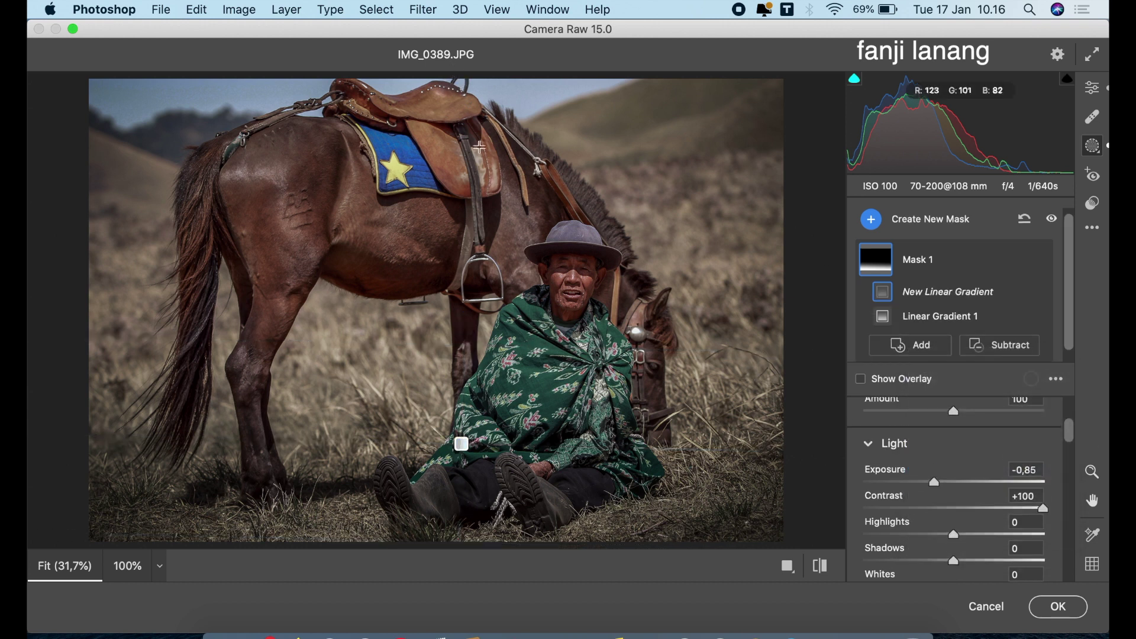
drag(459, 75, 450, 104)
drag(455, 140, 457, 156)
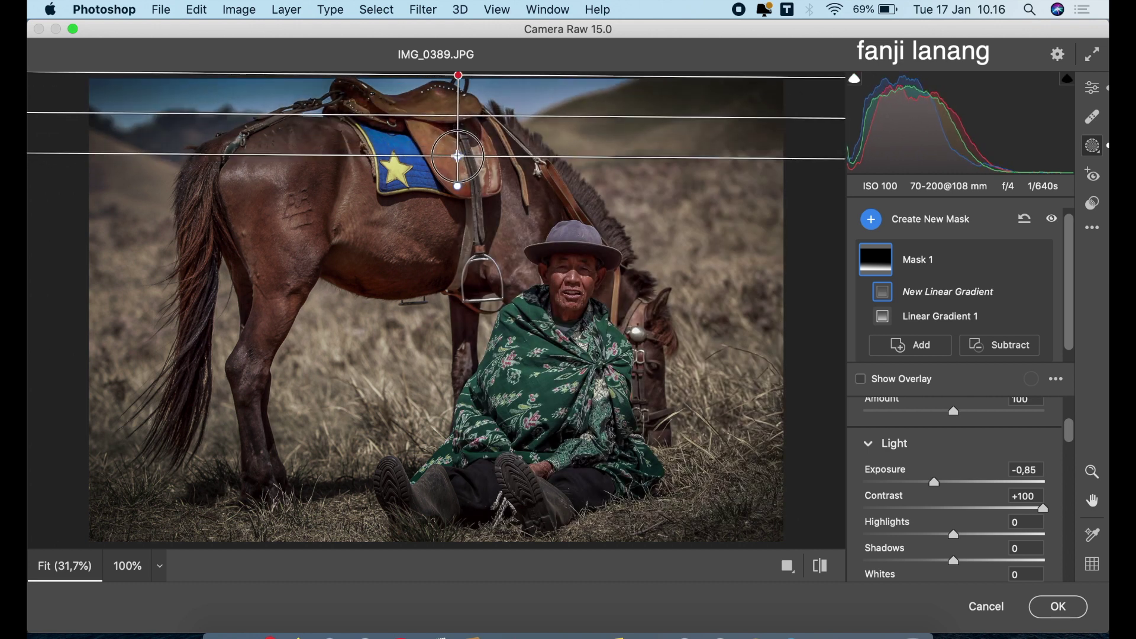
click(1092, 88)
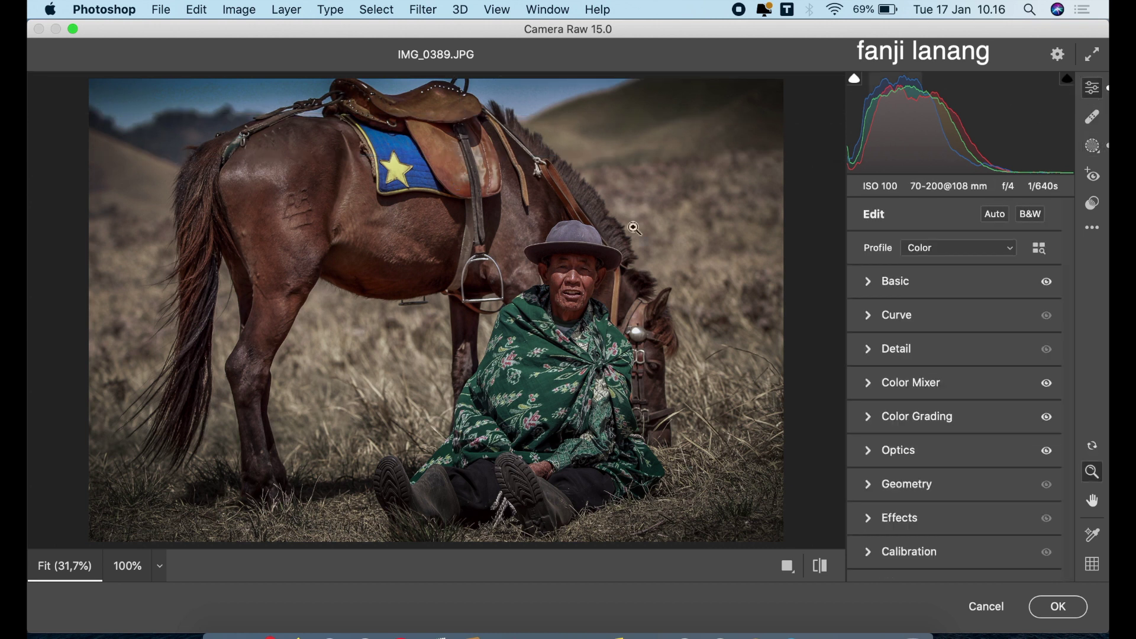
click(823, 570)
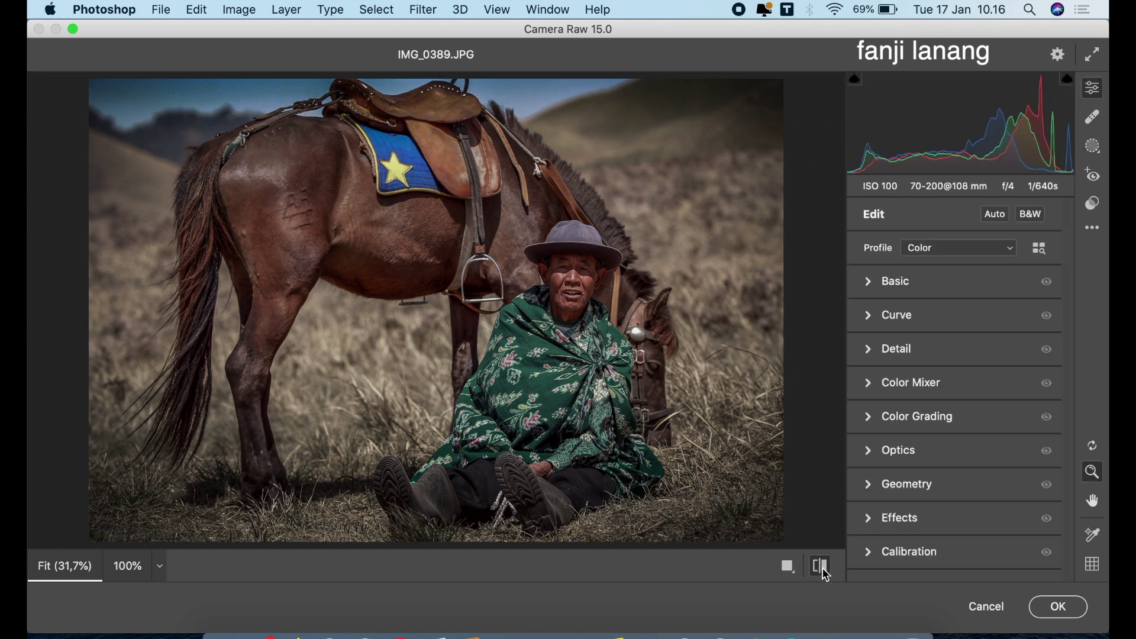
click(824, 570)
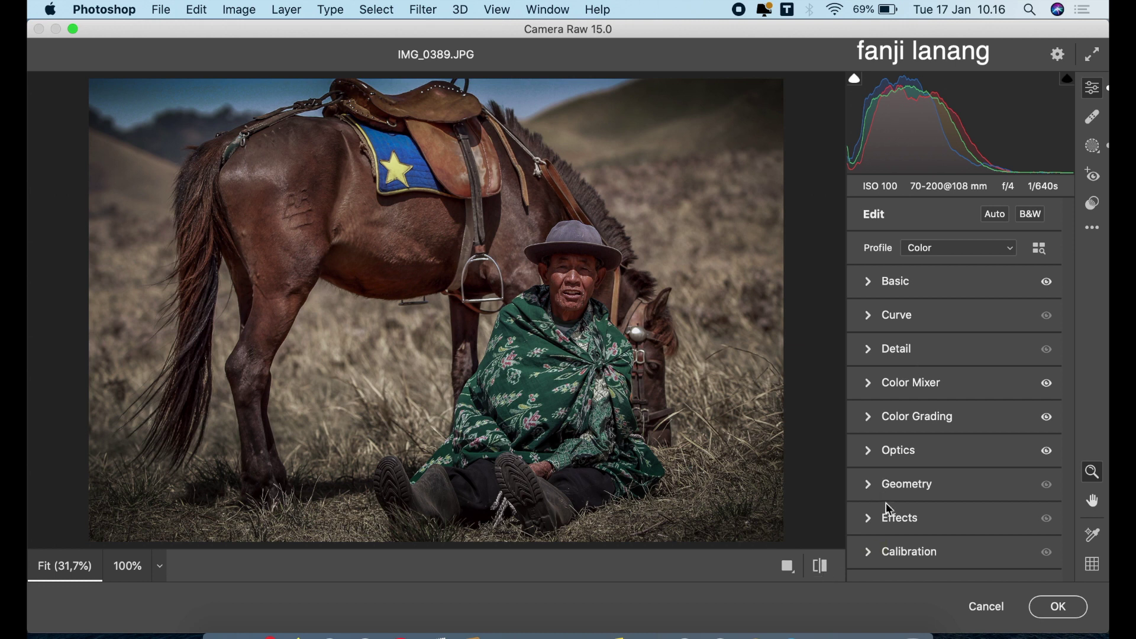
Set the Calibration primary hues to Red +58, Green +69 and Blue -9
click(869, 556)
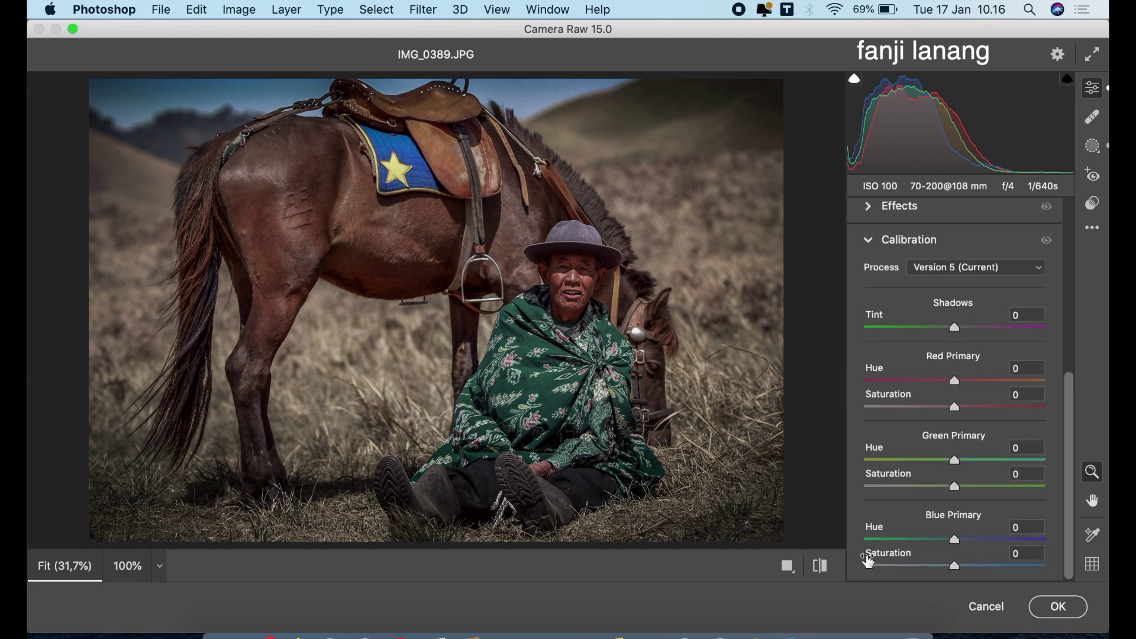
mouse_move(976, 460)
mouse_down()
mouse_move(1108, 454)
mouse_move(822, 482)
mouse_up()
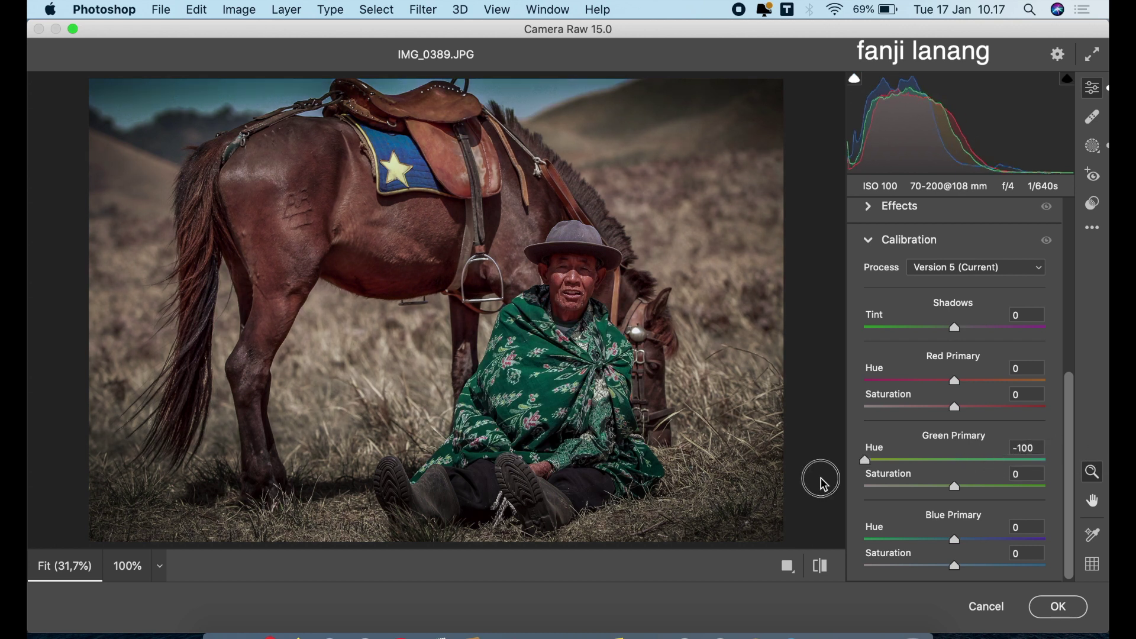
drag(823, 482, 1108, 452)
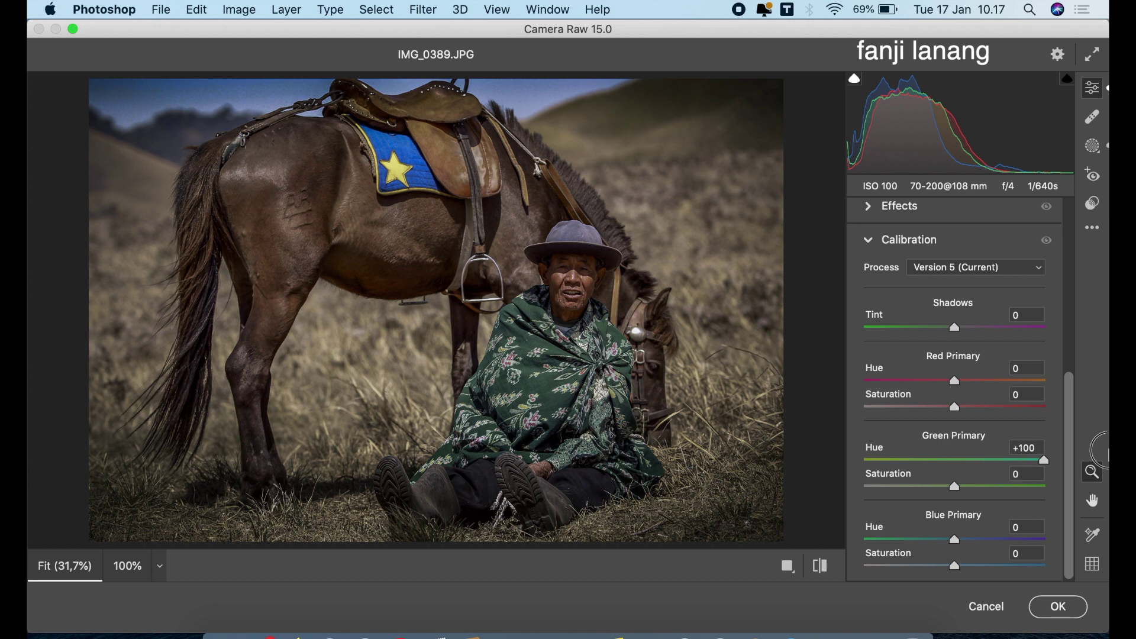
mouse_move(974, 387)
mouse_down()
mouse_move(1085, 388)
mouse_move(1007, 399)
mouse_up()
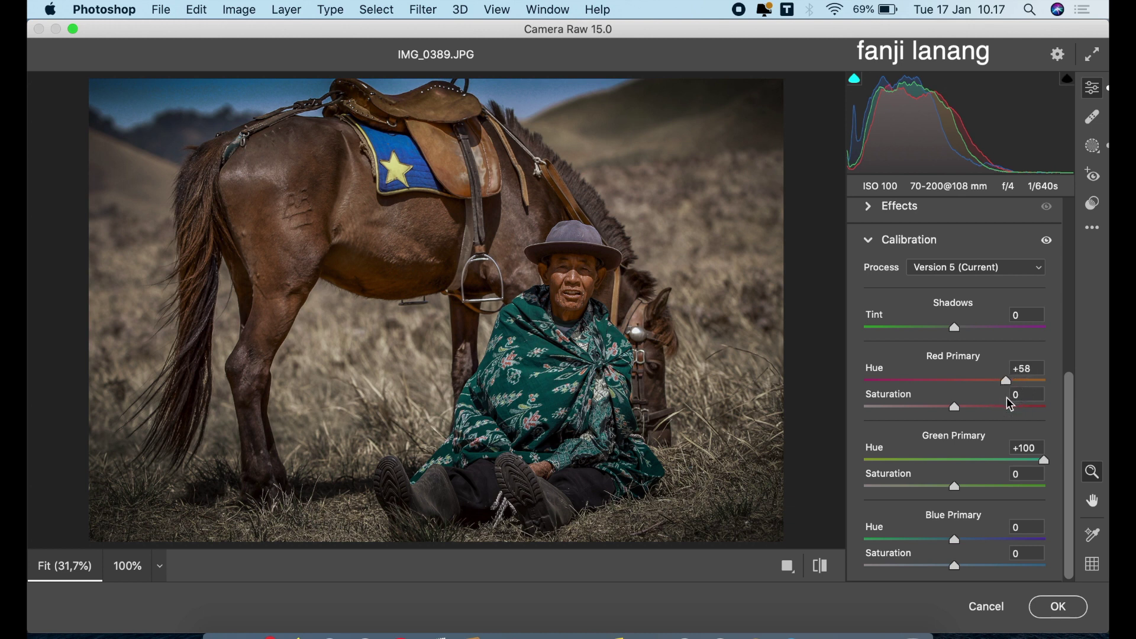
click(1018, 461)
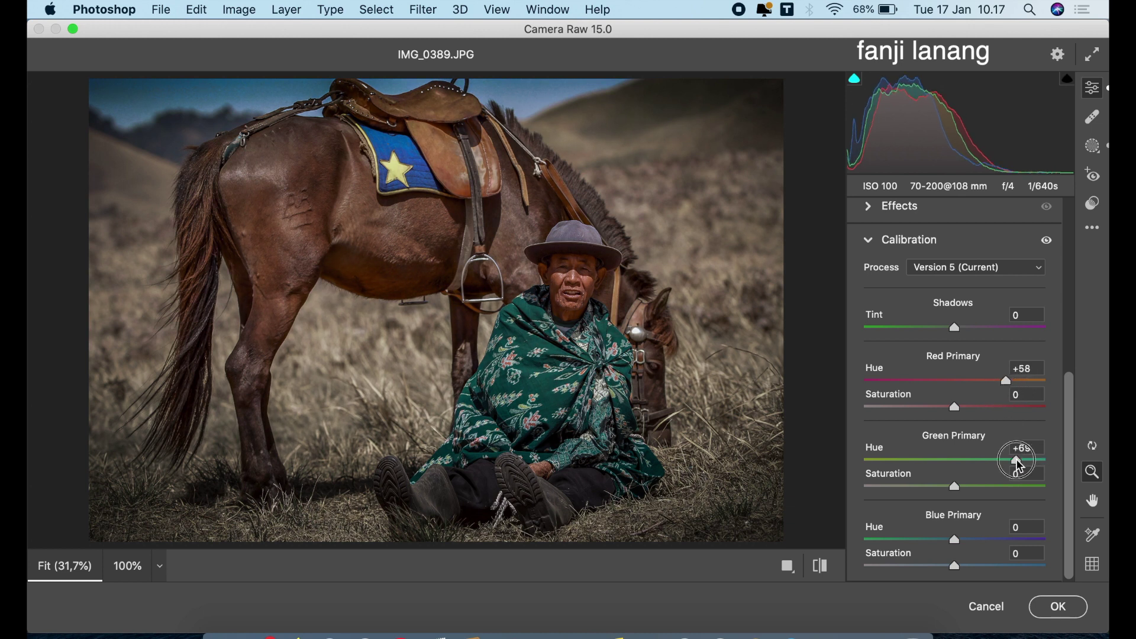
click(948, 542)
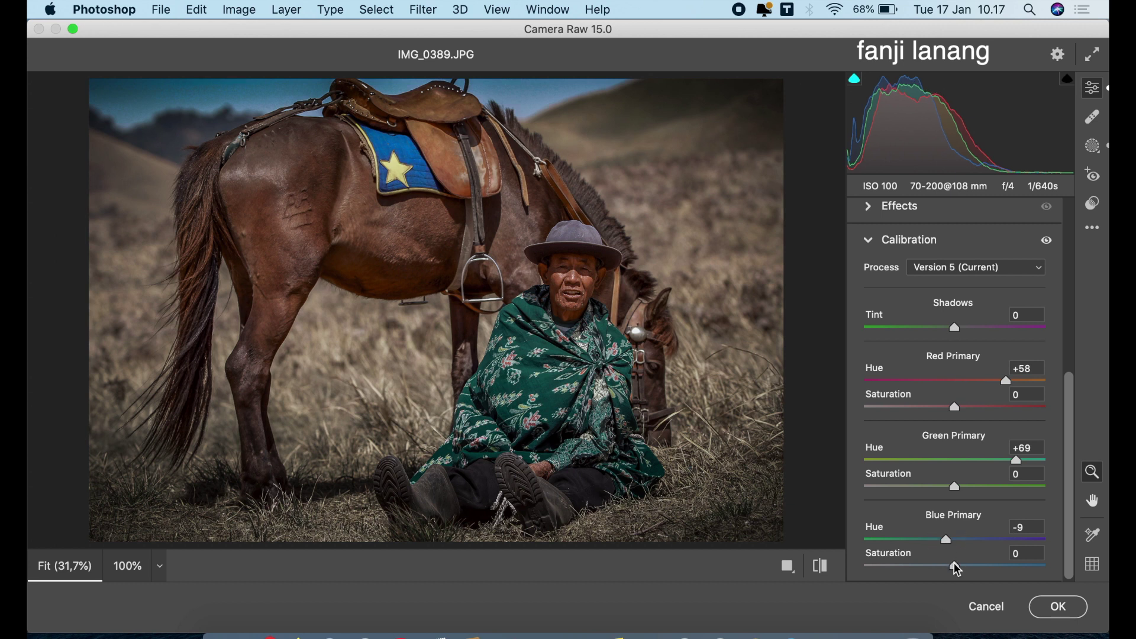
click(822, 566)
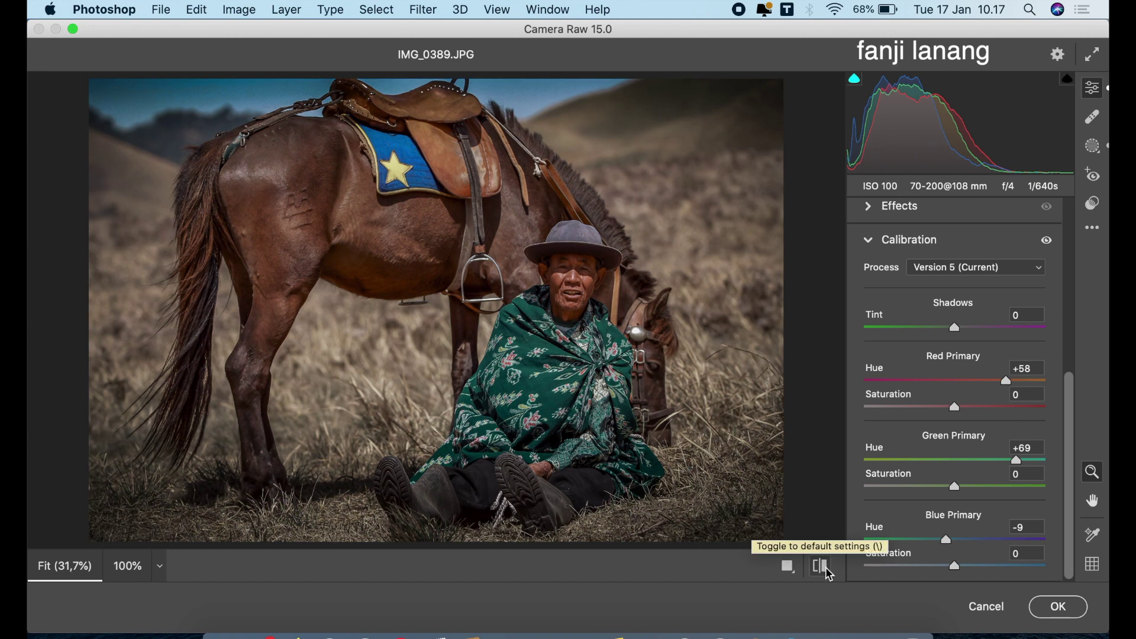
click(868, 241)
Apply the Camera Raw grade and add a Brightness/Contrast layer with contrast raised to 11
click(1060, 608)
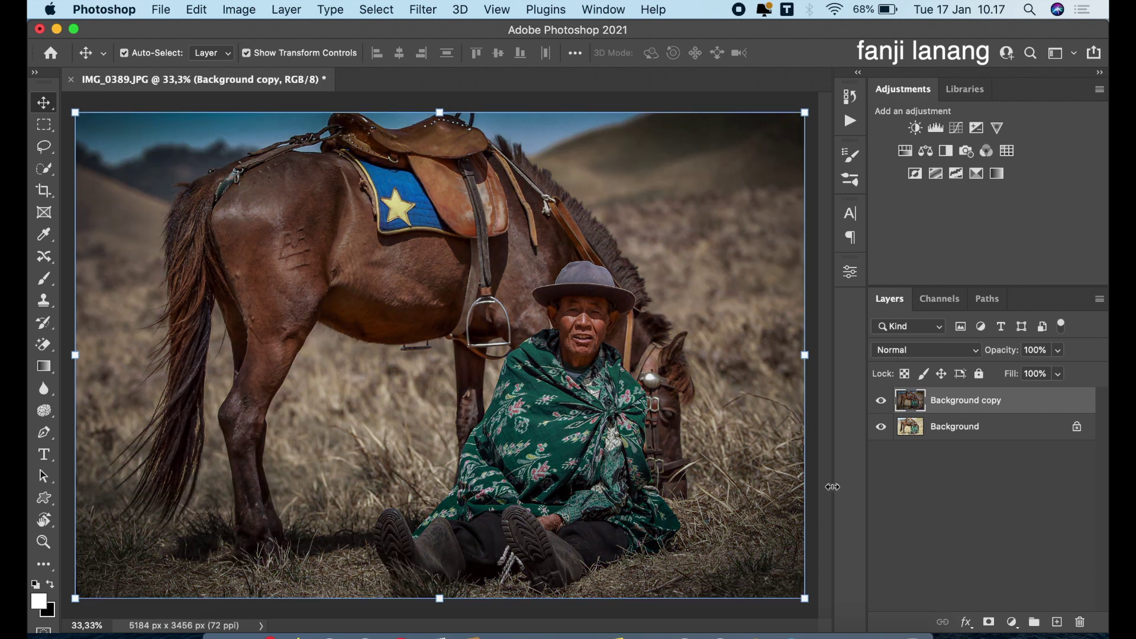
click(1011, 622)
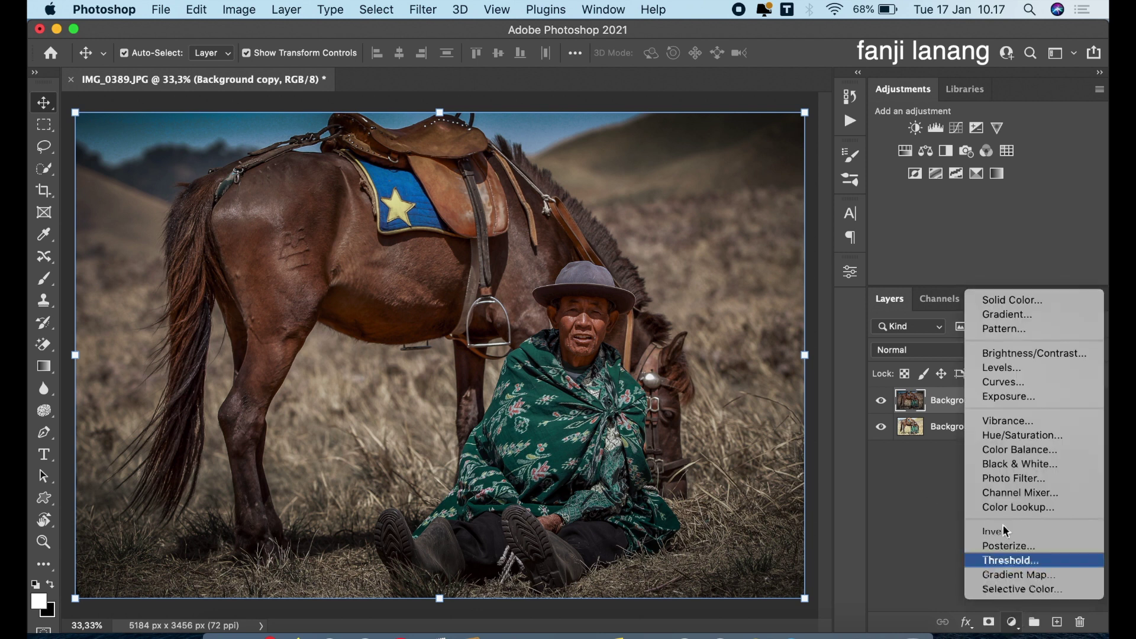
key(Up)
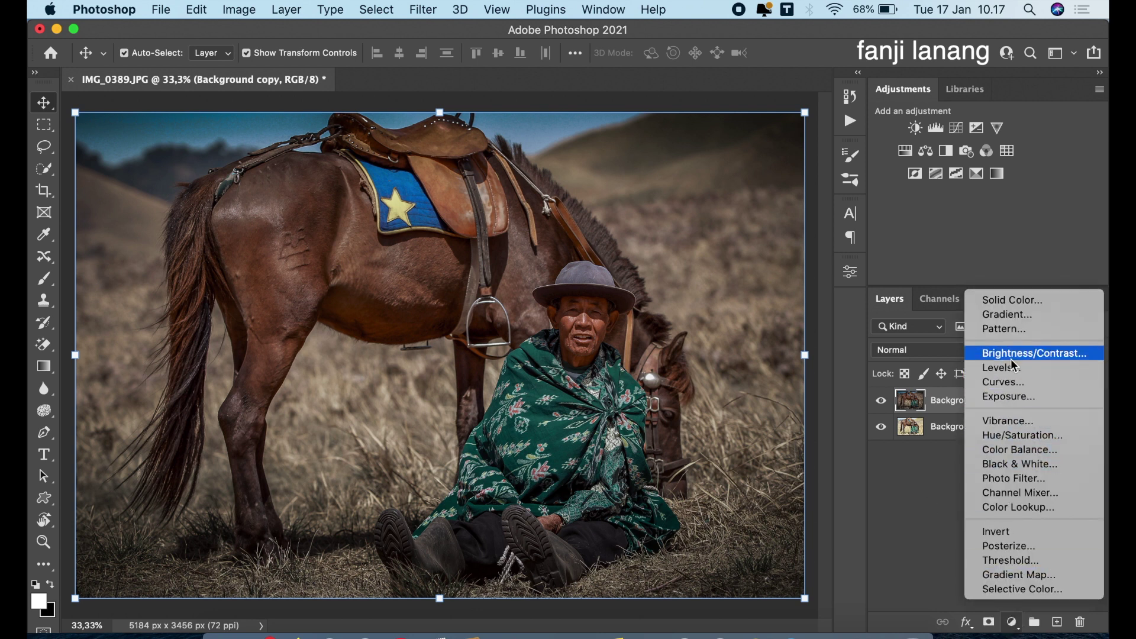
key(Return)
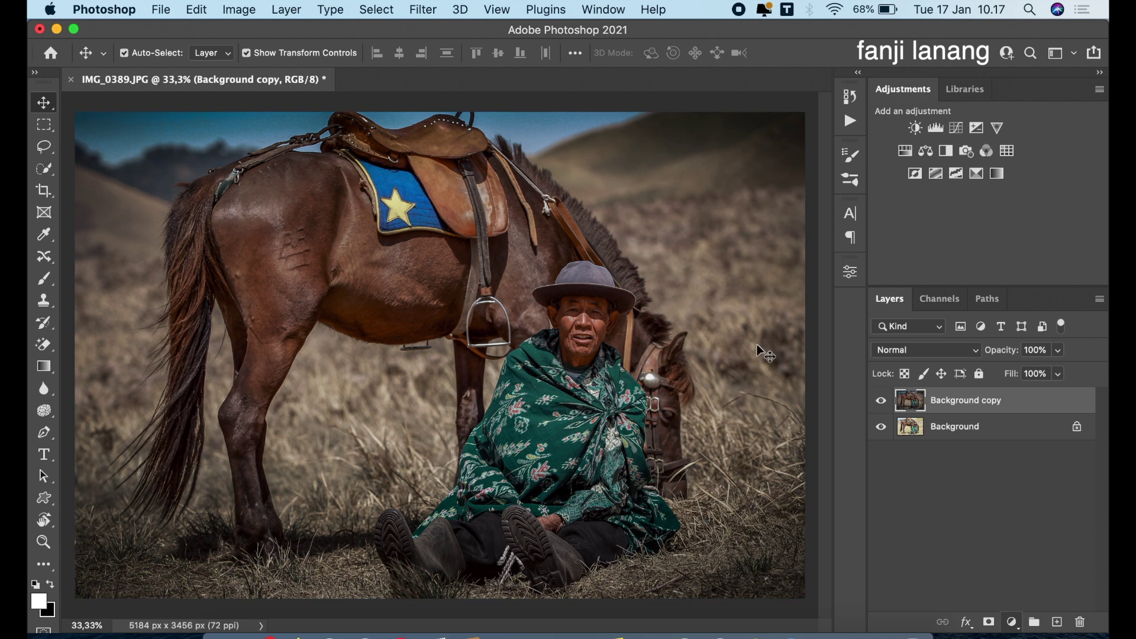
click(716, 397)
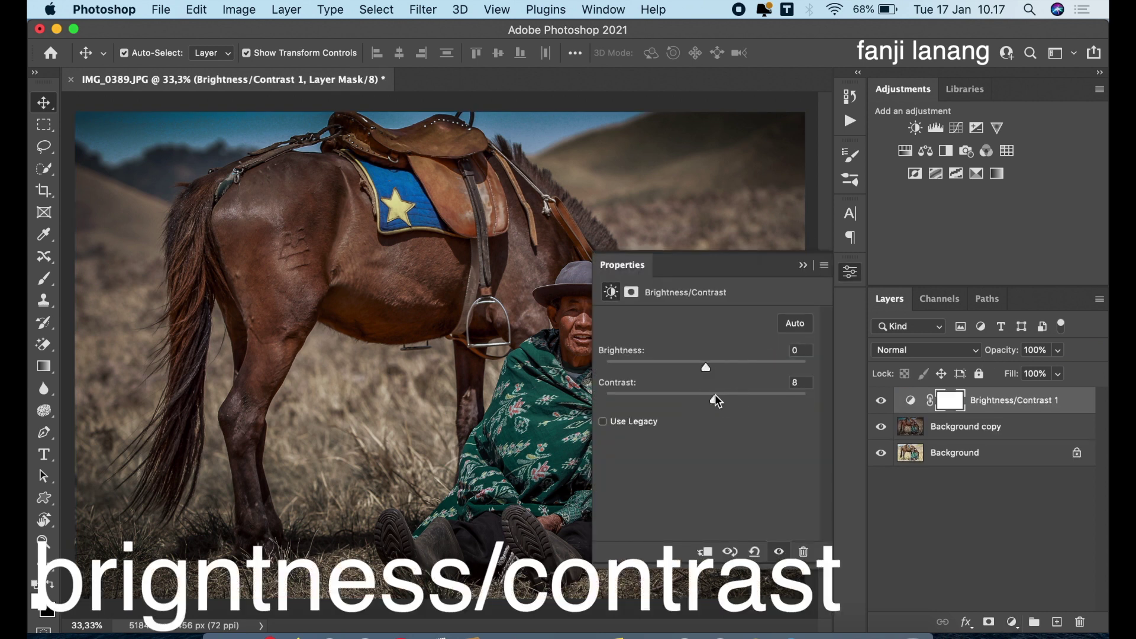
drag(717, 398, 718, 401)
click(803, 265)
Toggle the Brightness/Contrast and Background copy layers to compare against the original
click(881, 400)
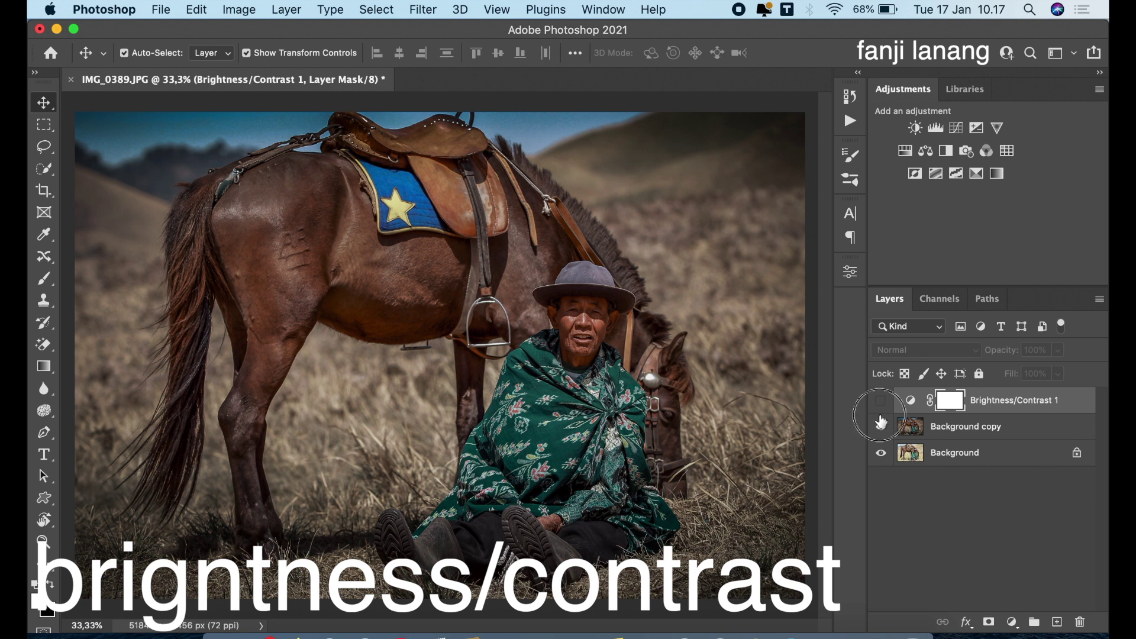
click(881, 425)
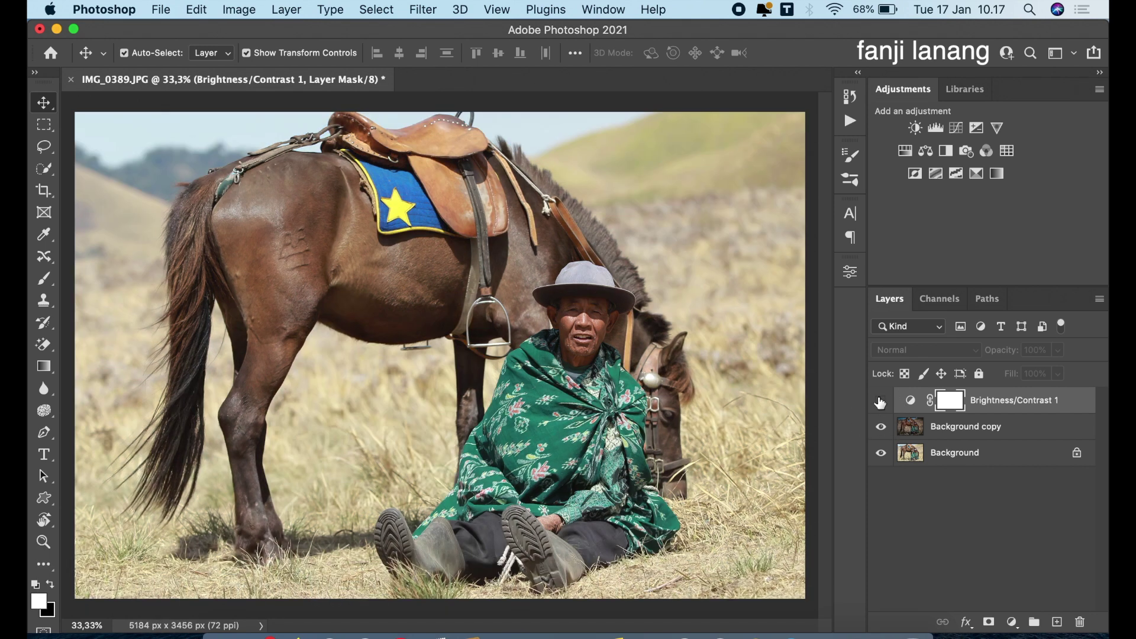
click(881, 401)
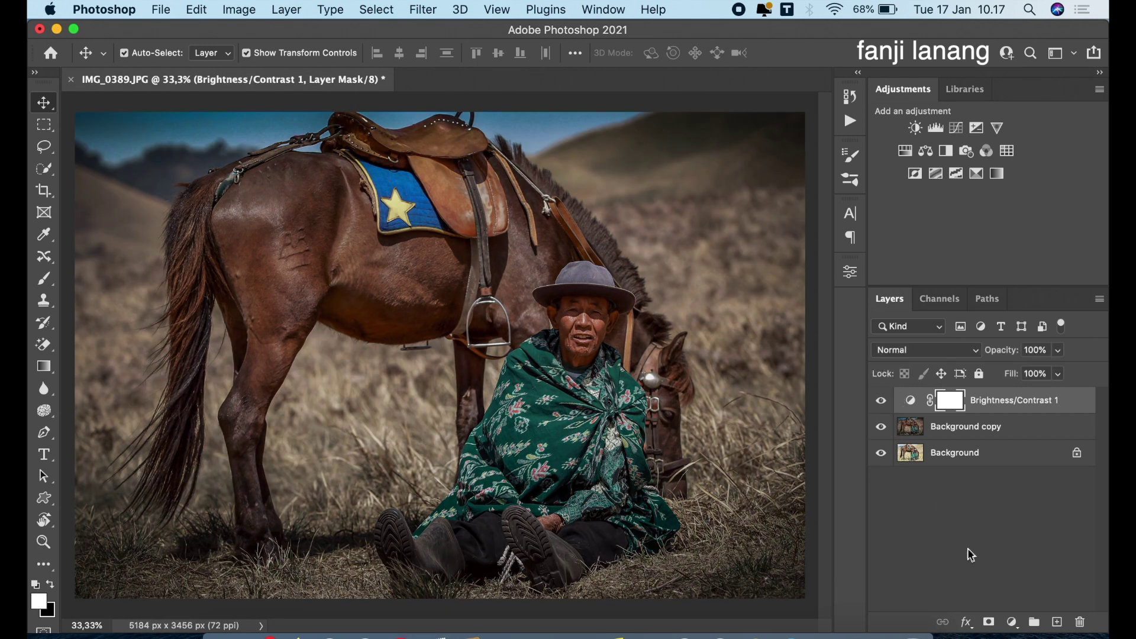
Add a new layer and brush a large white signature into the bottom-left corner
click(1056, 622)
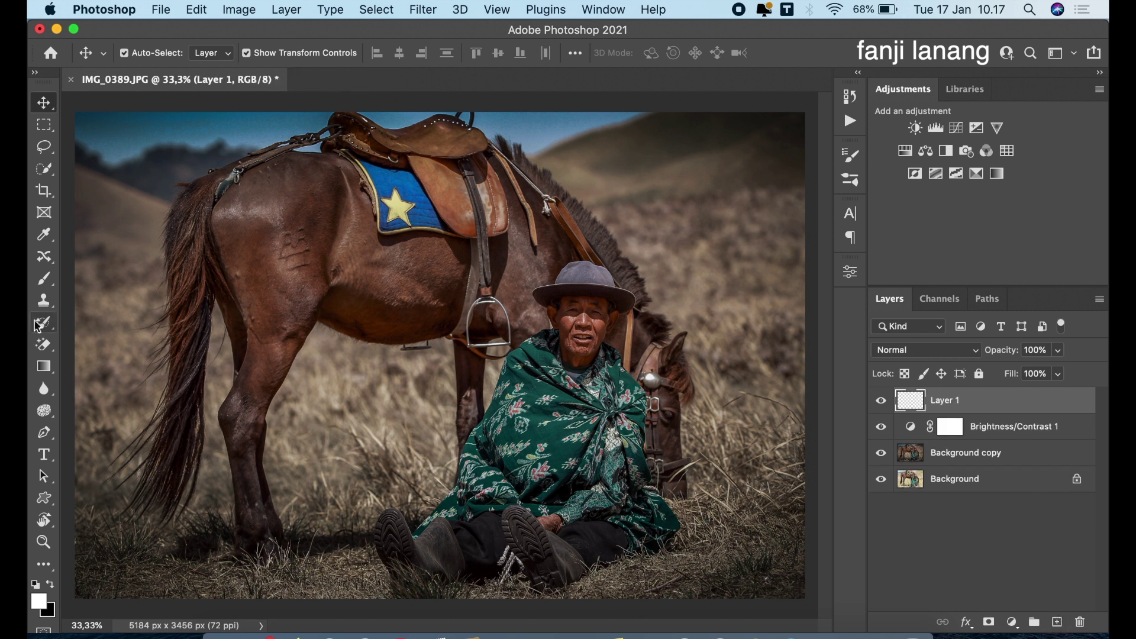
click(45, 281)
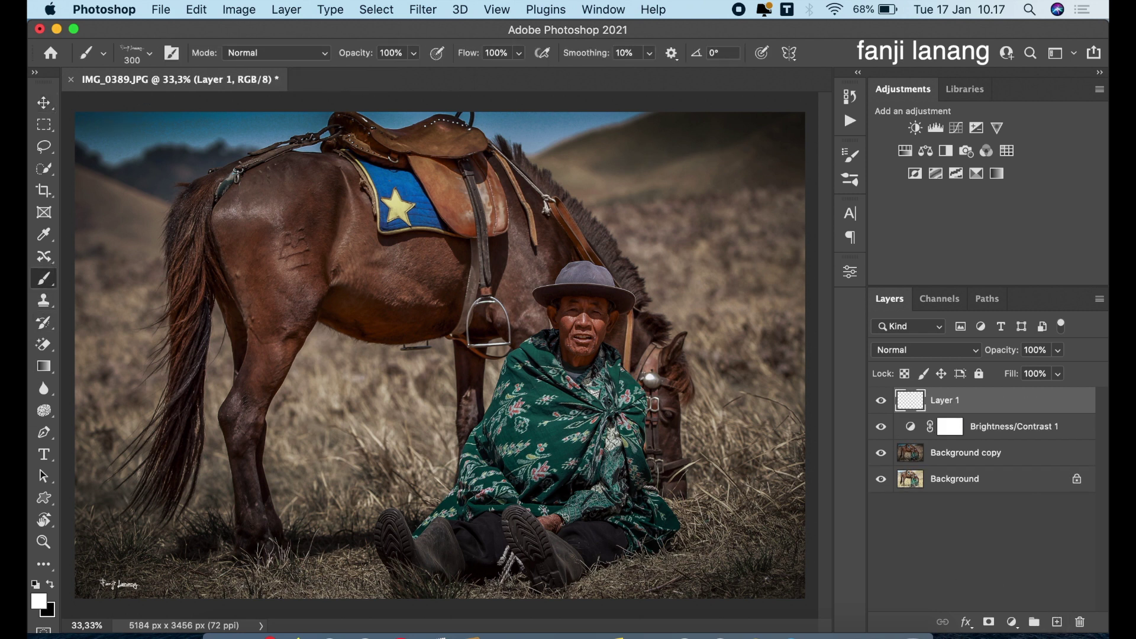
key(bracketright)
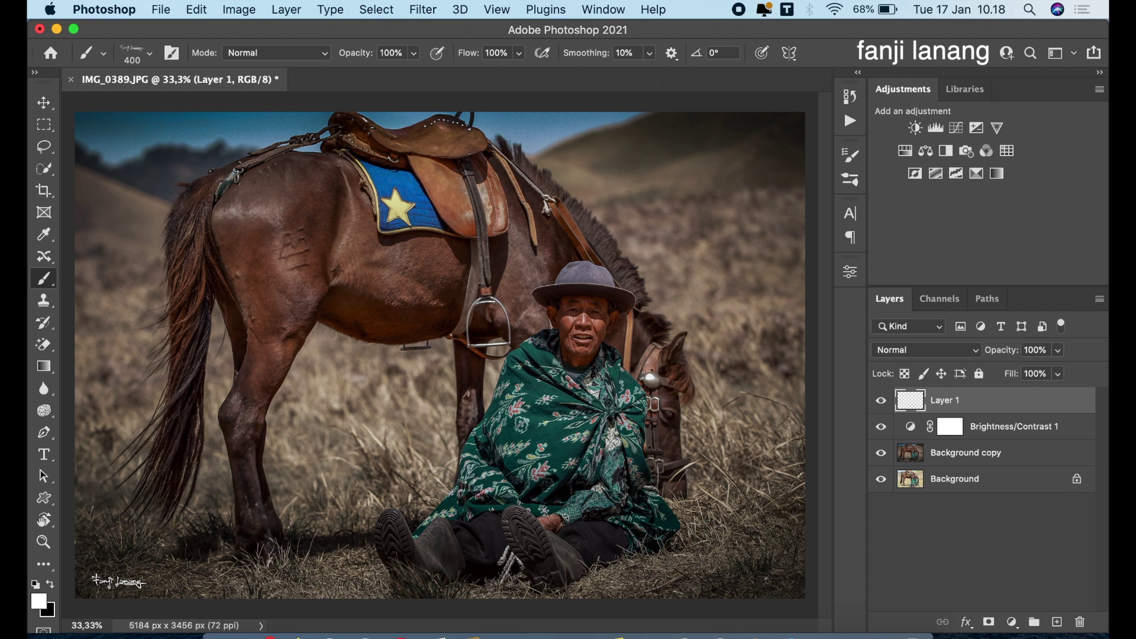